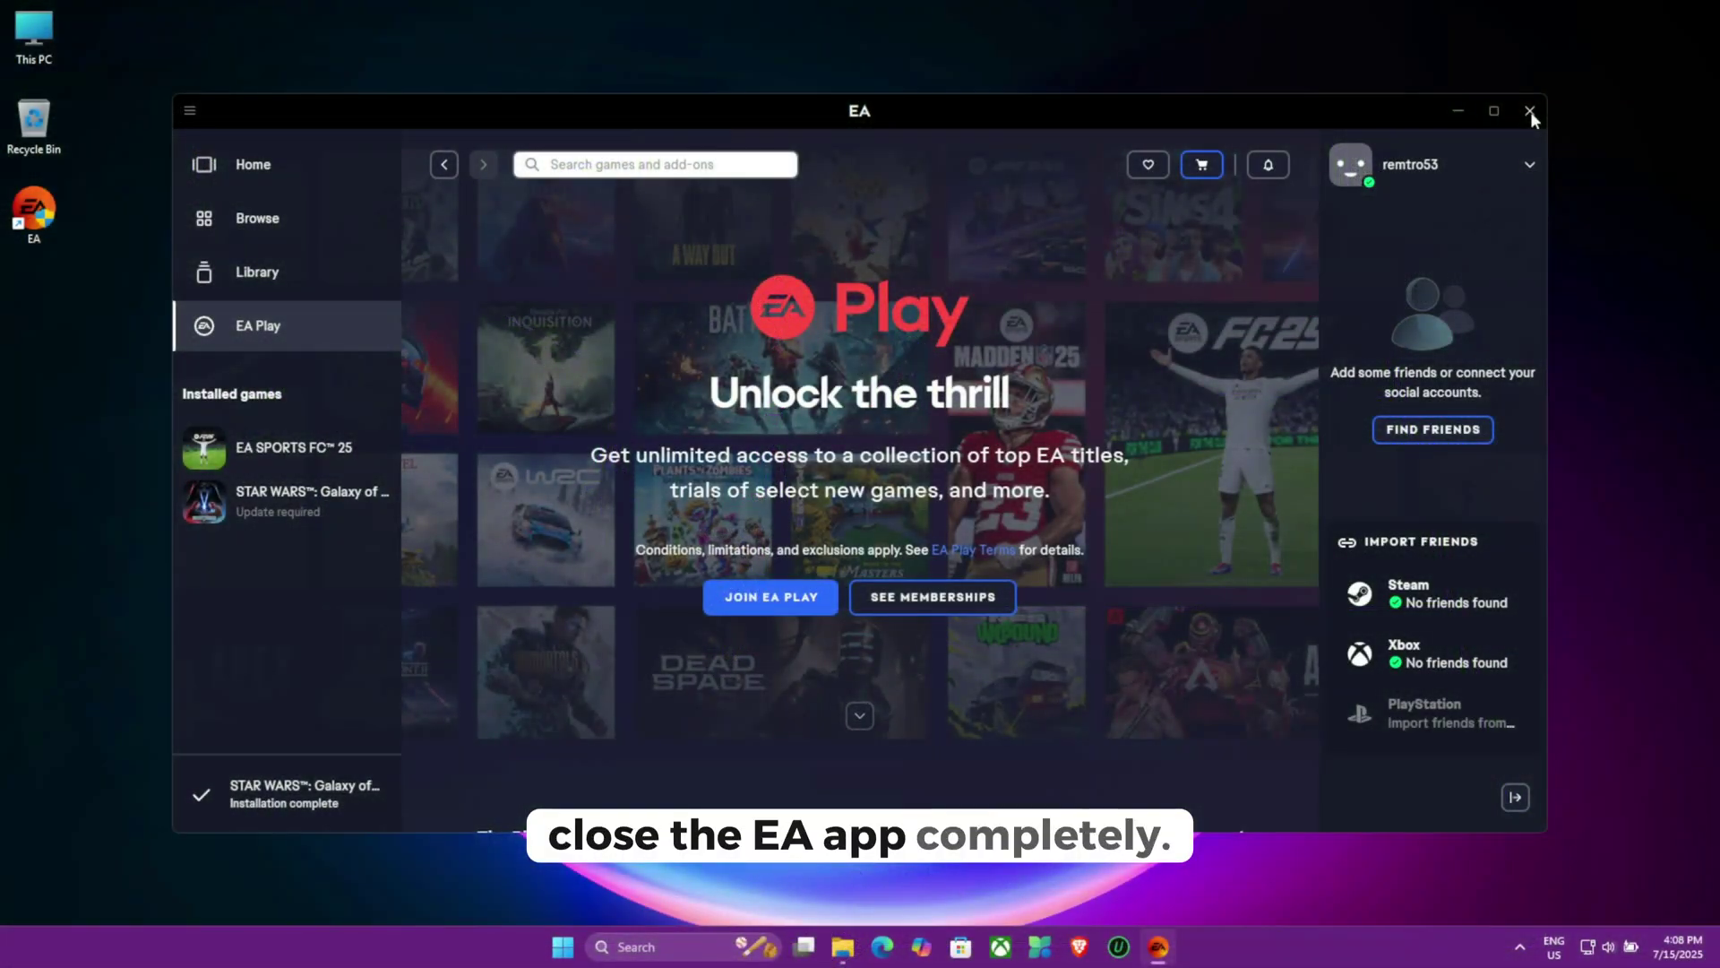
# Close the EA app and relaunch it from its desktop shortcut as administrator.
pyautogui.click(1531, 111)
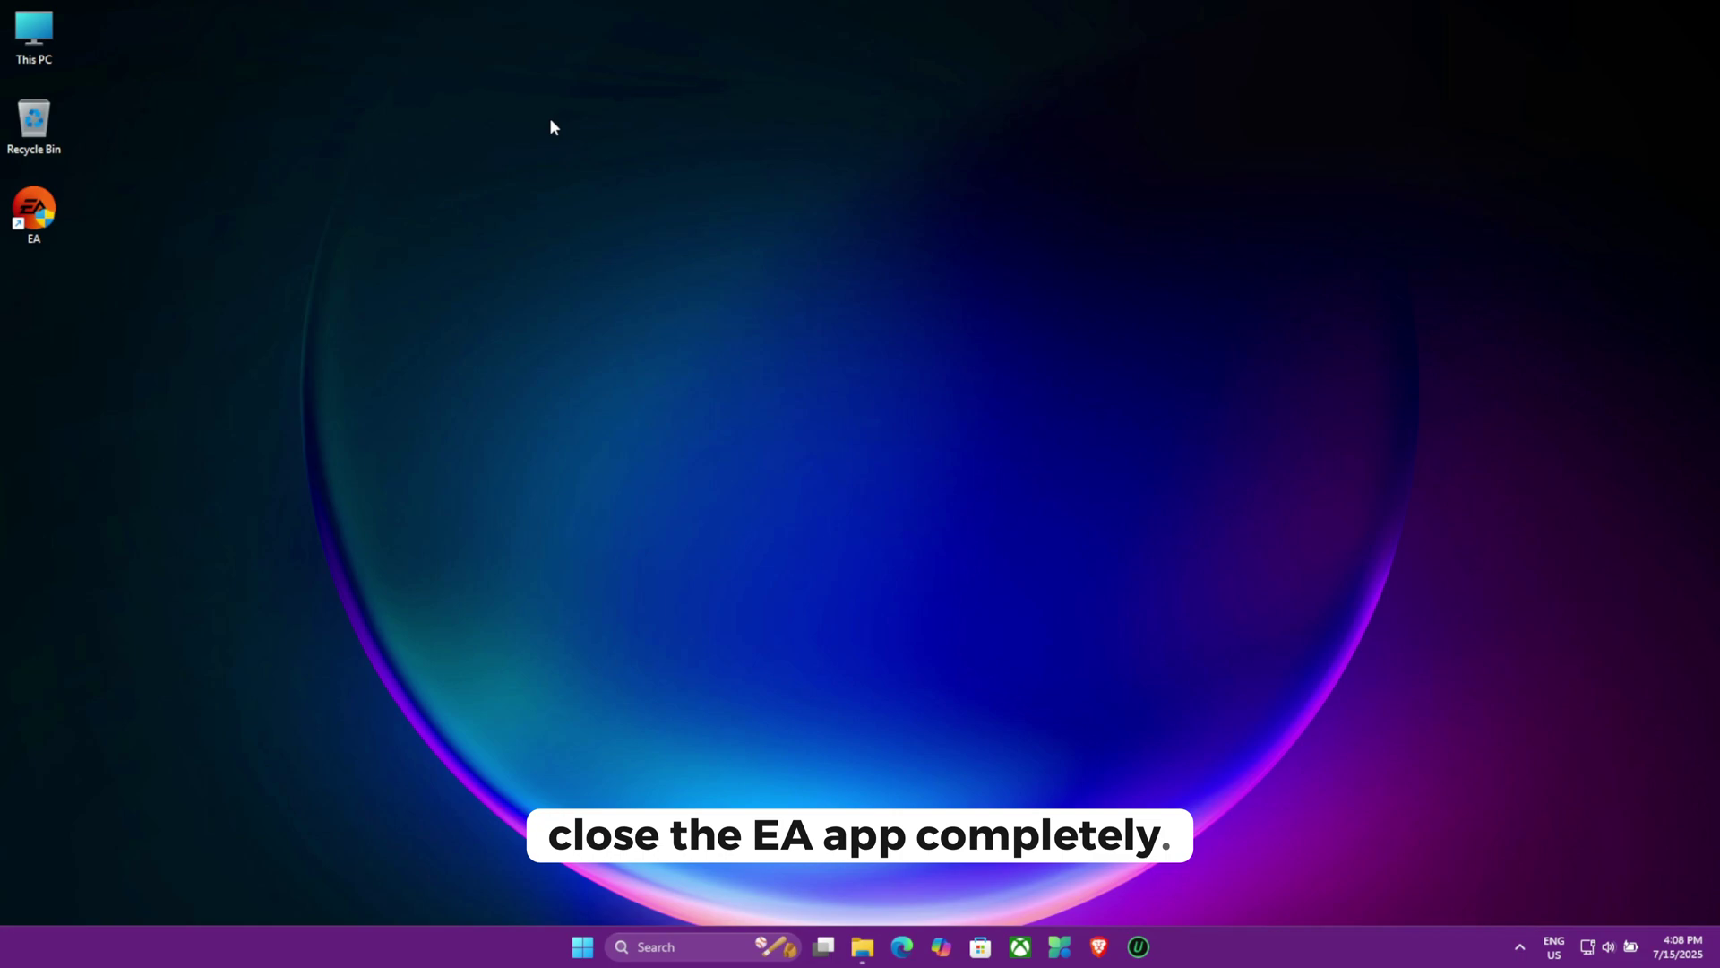
pyautogui.rightClick(36, 201)
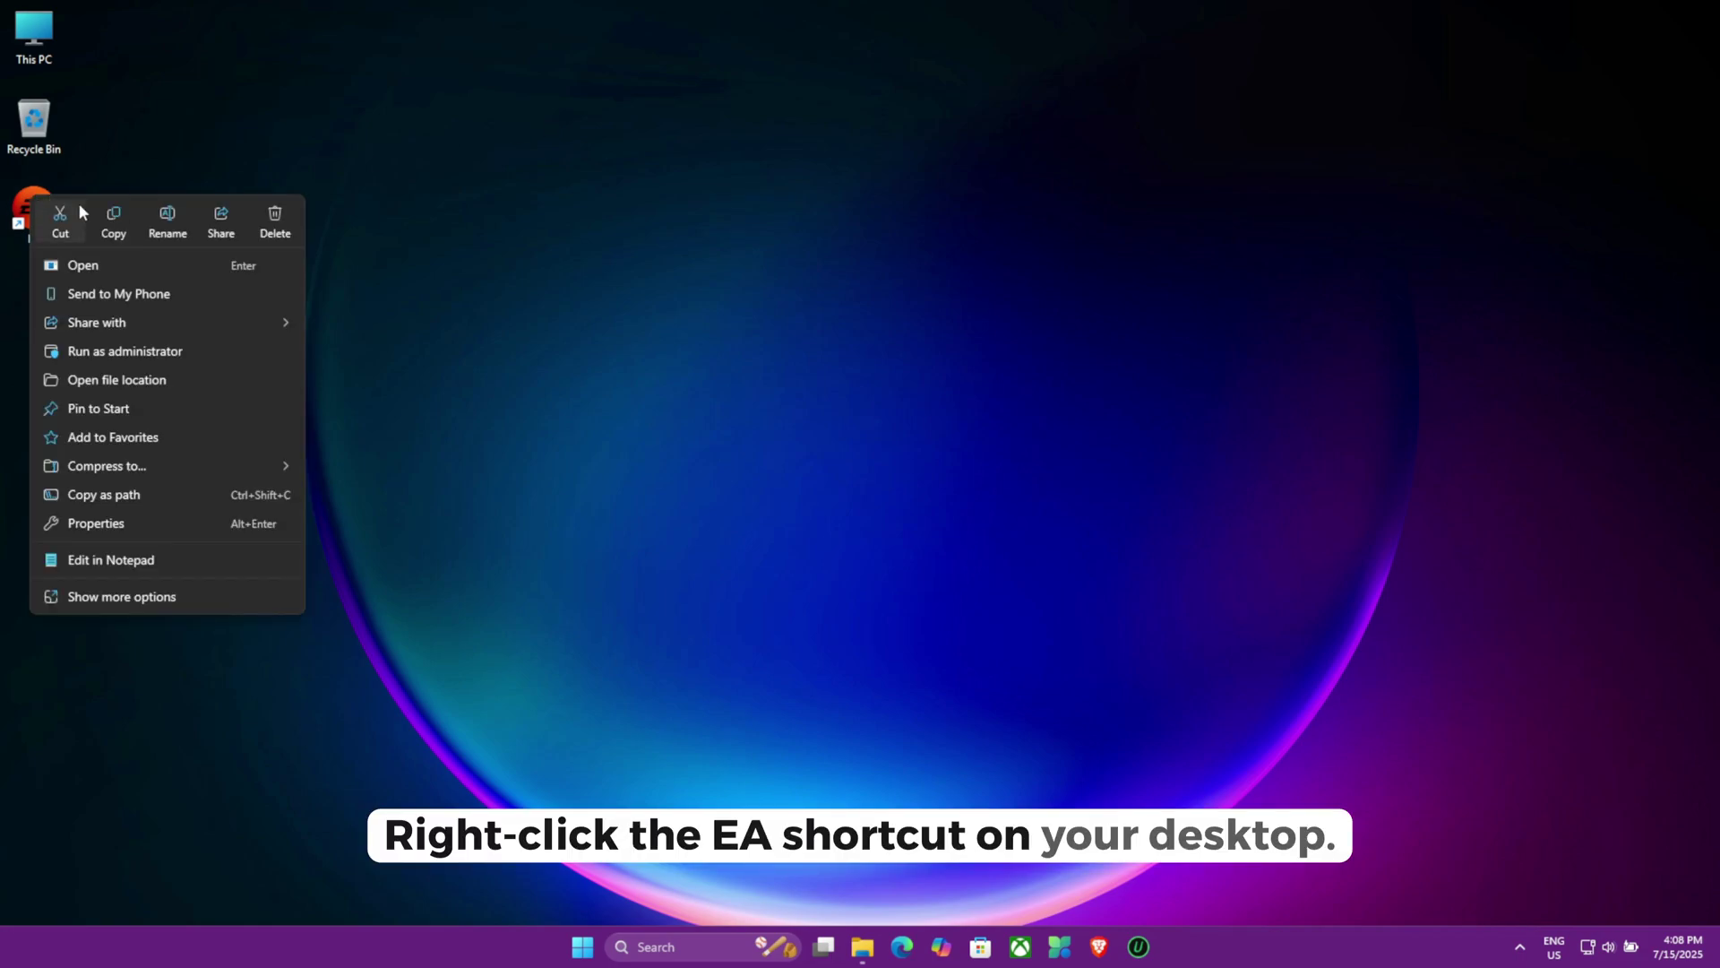
pyautogui.click(164, 350)
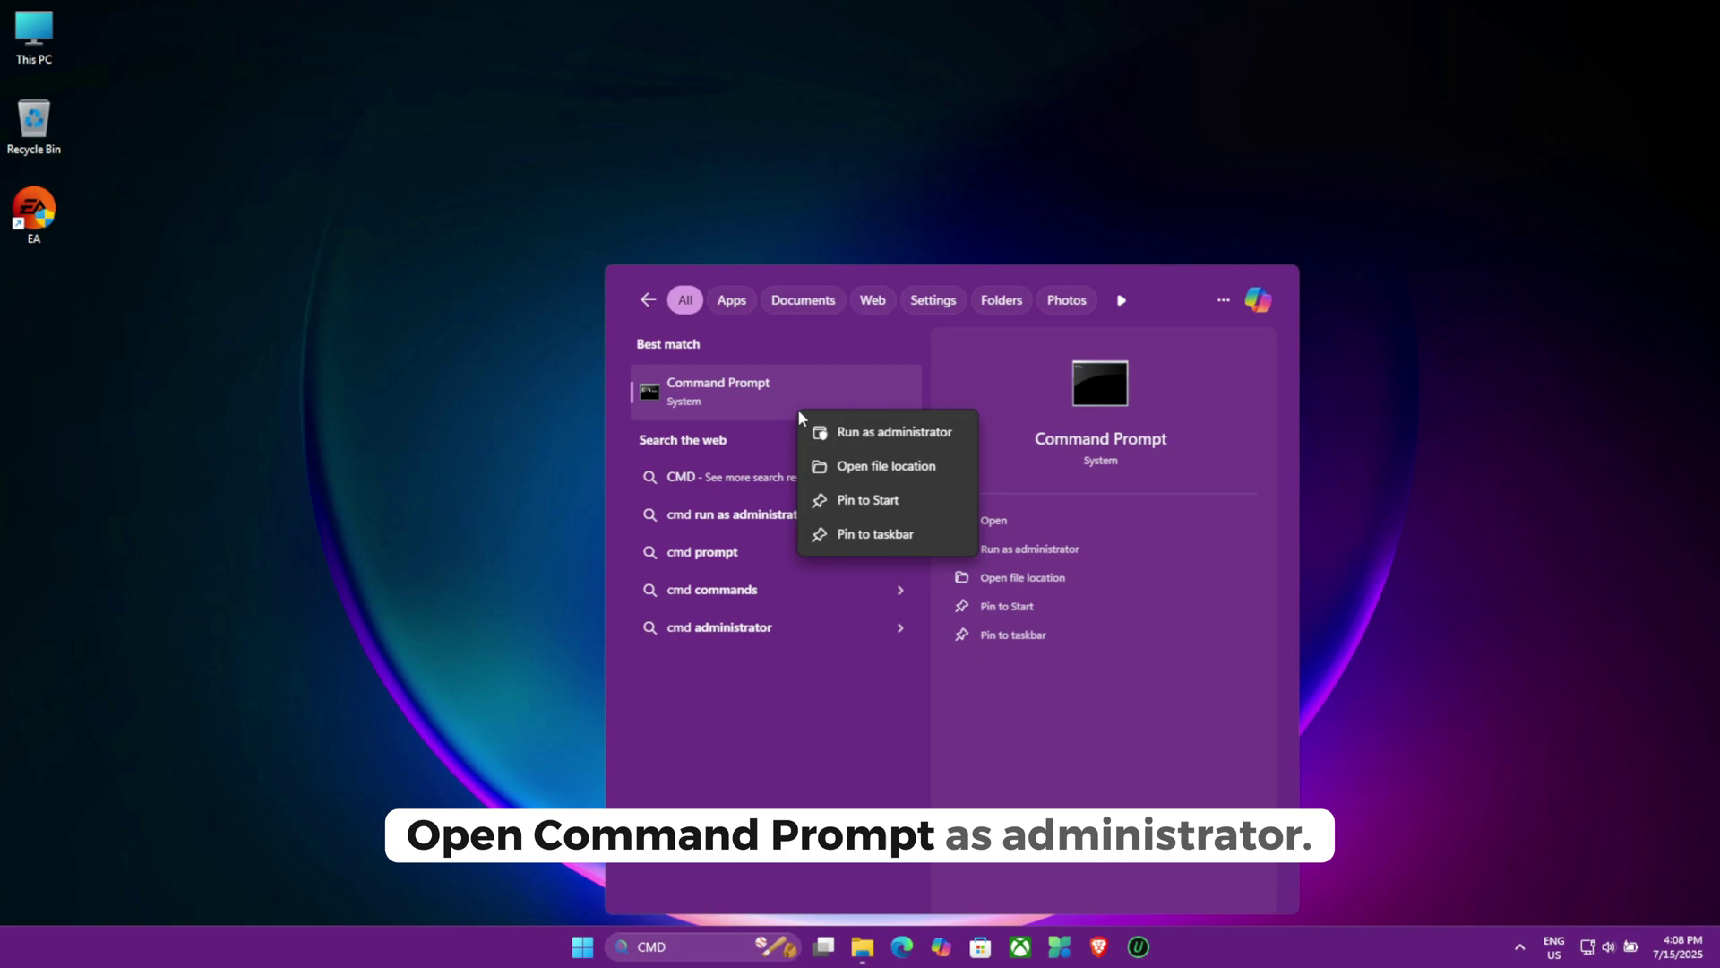
# Run ipconfig /flushdns, netsh winsock reset and netsh int ip reset in a Command Prompt opened as administrator.
pyautogui.click(856, 435)
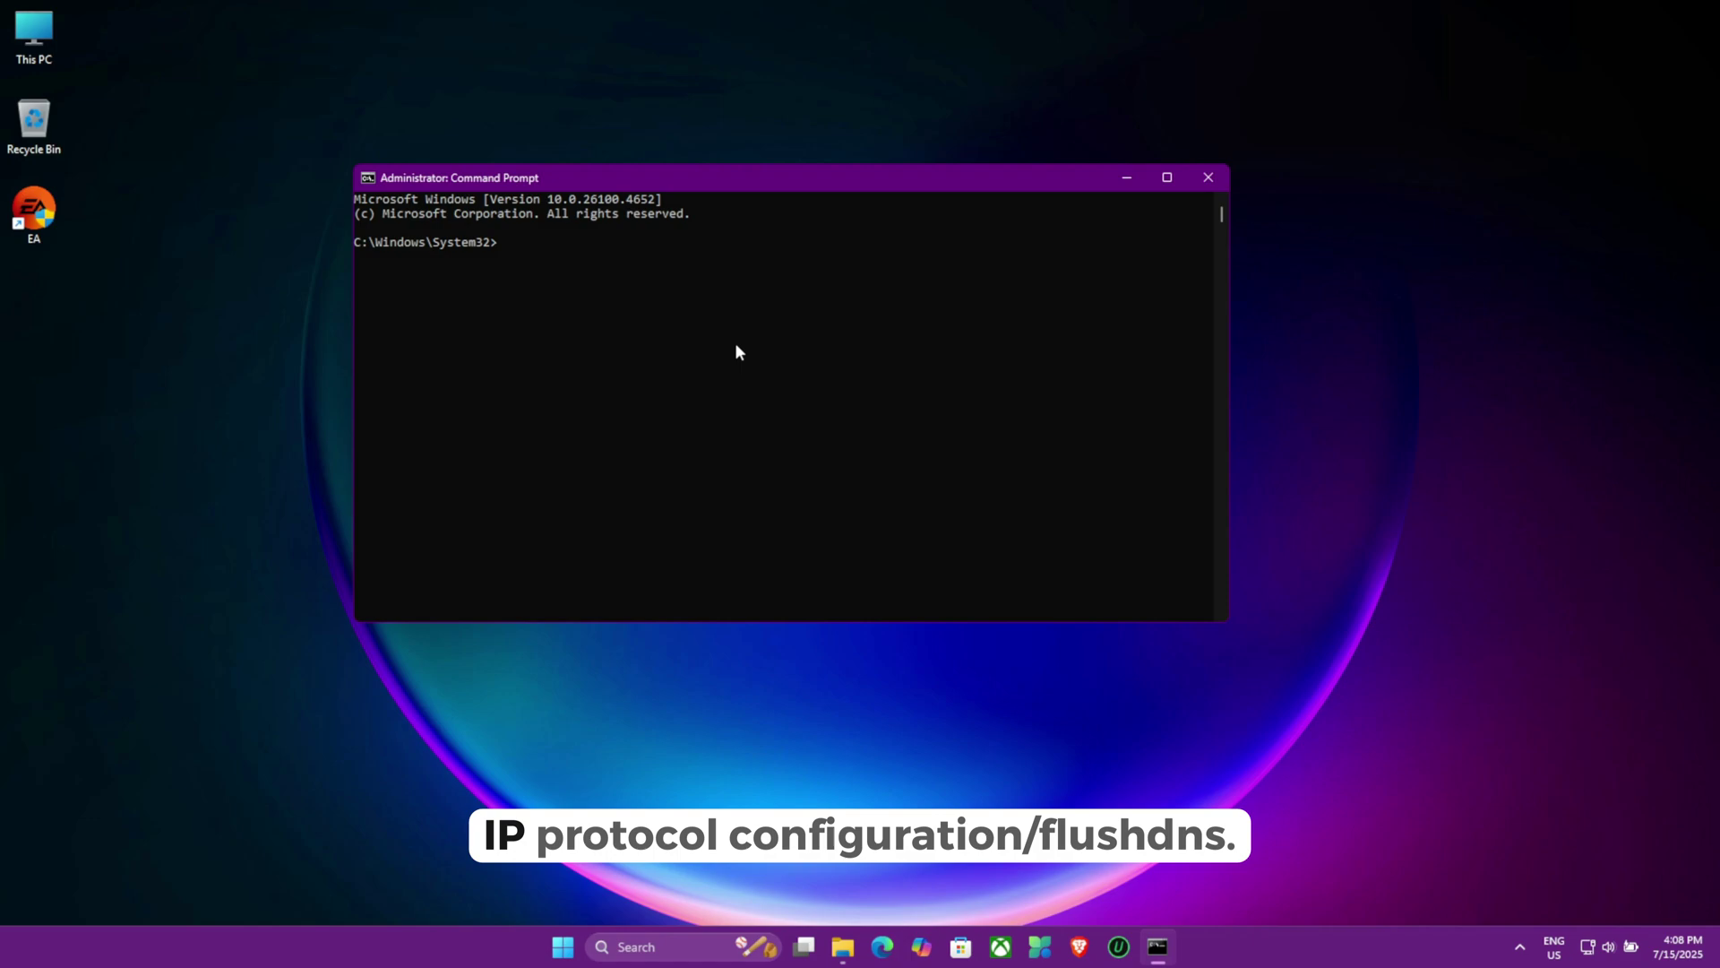
pyautogui.press('Return')
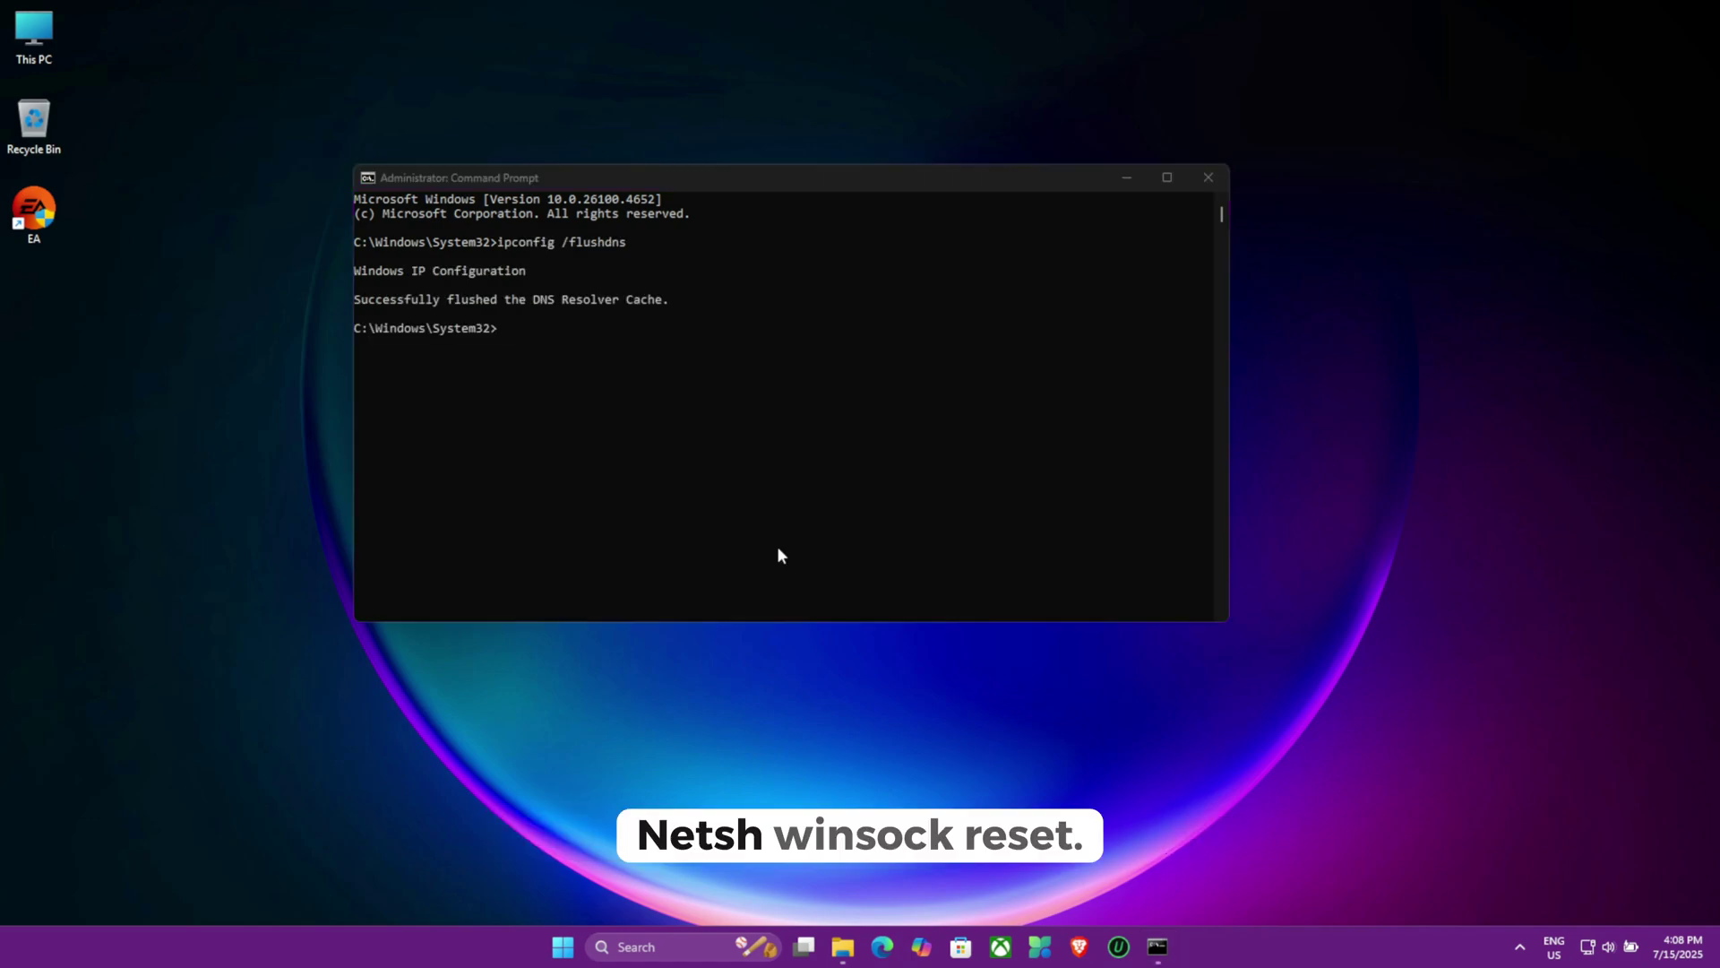
pyautogui.click(647, 415)
pyautogui.write('netsh winsock reset')
pyautogui.press('Return')
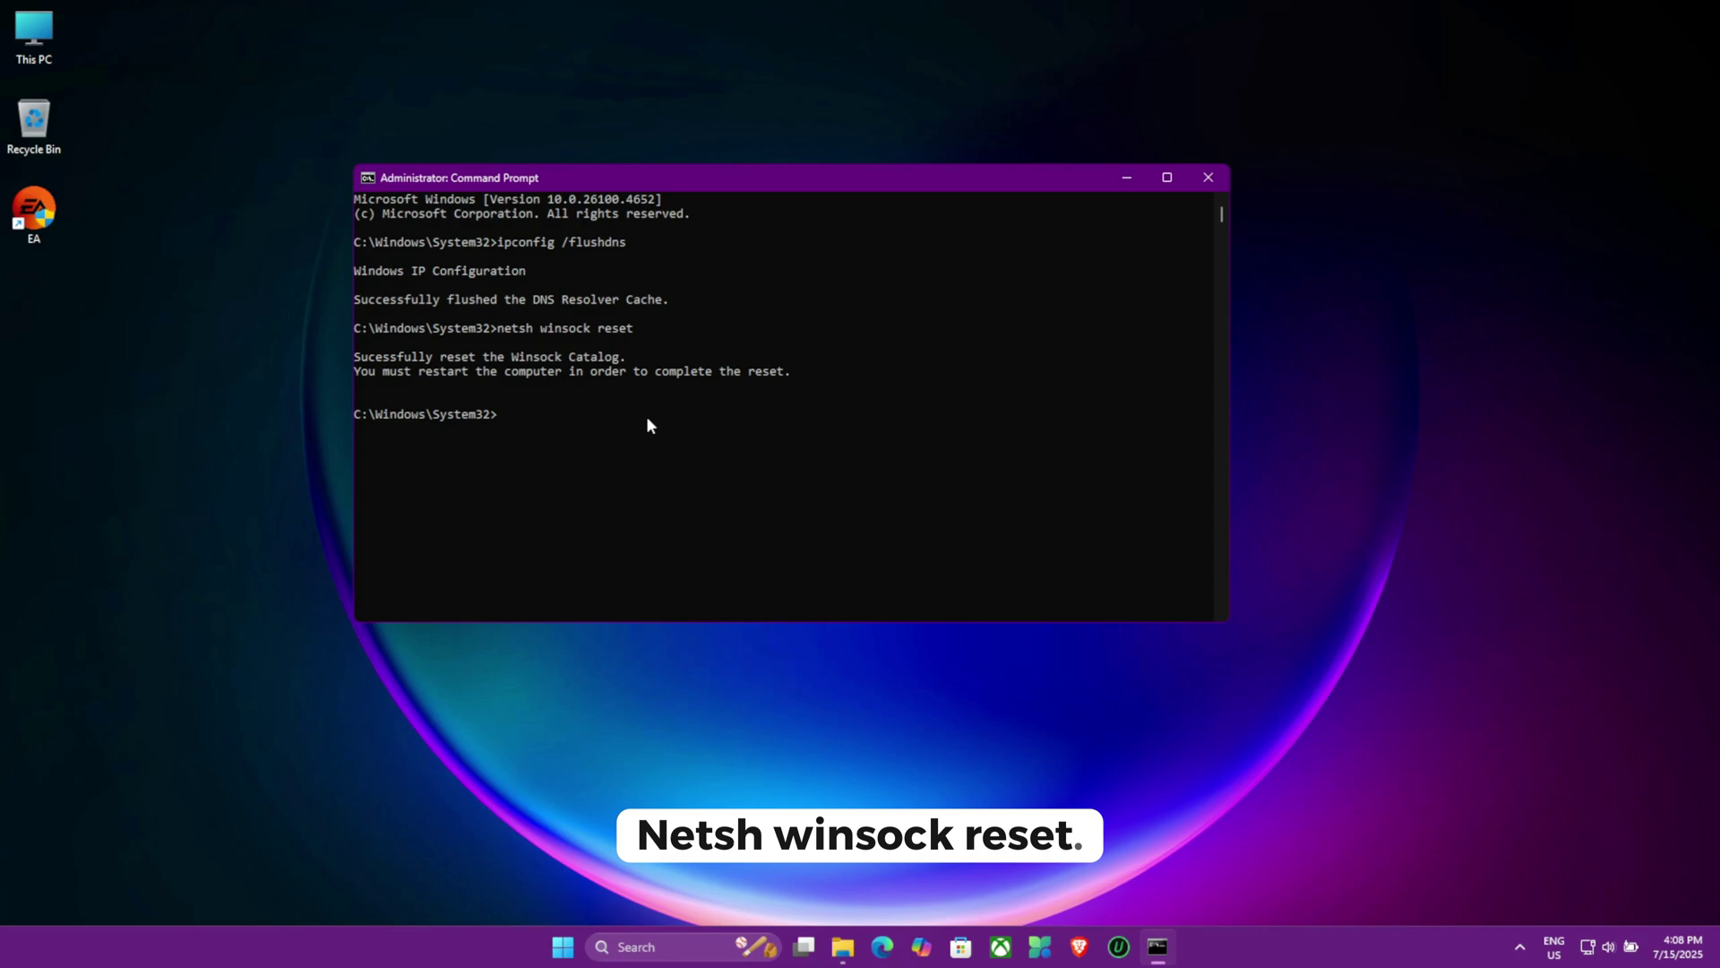
pyautogui.write('netsh int ip reset')
pyautogui.press('Return')
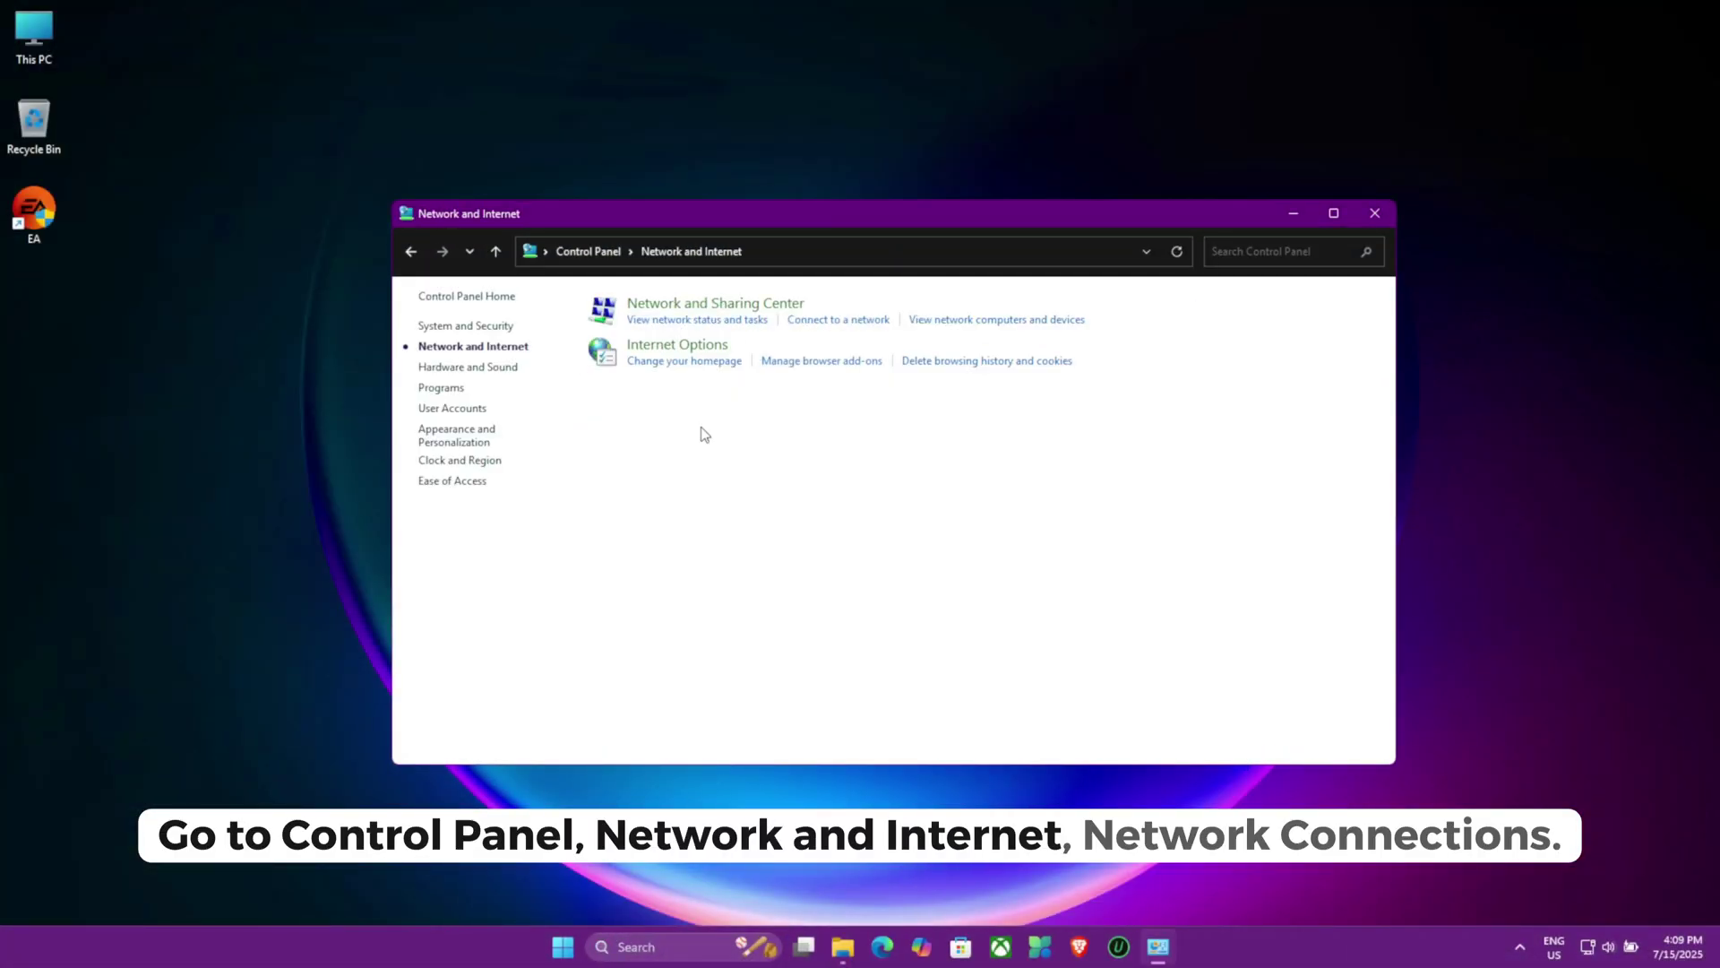
# Open the Internet Protocol Version 4 (TCP/IPv4) properties of the active Ethernet connection from the network adapter settings.
pyautogui.click(698, 301)
pyautogui.click(502, 331)
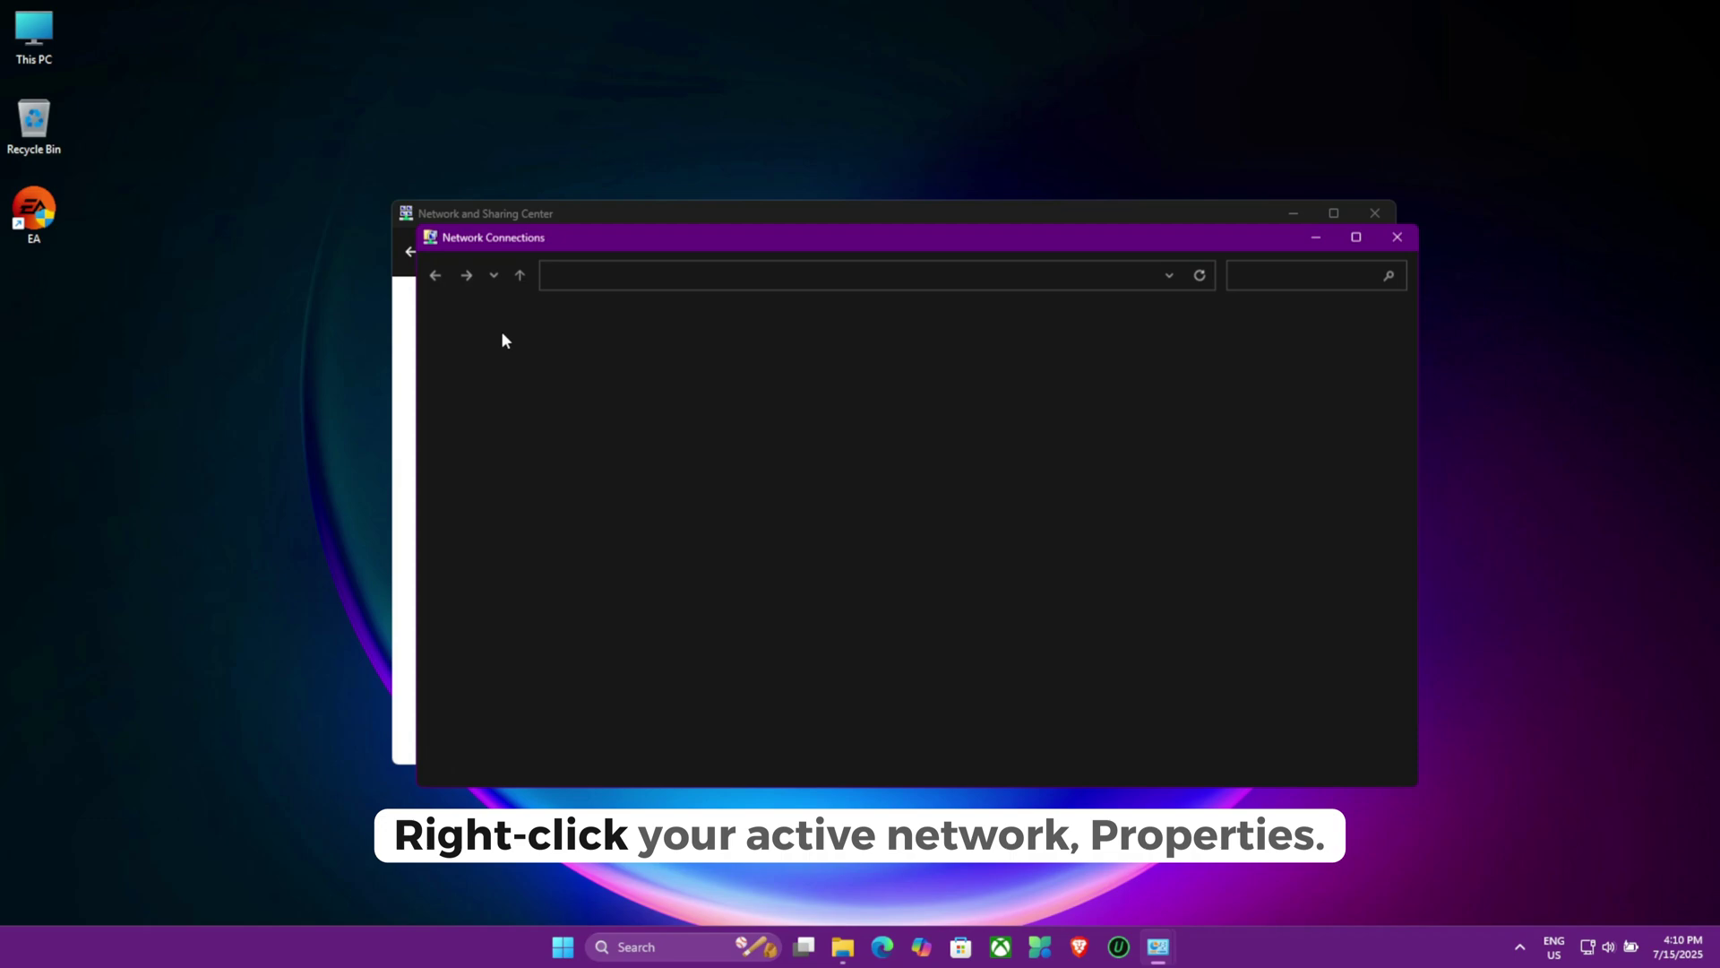
pyautogui.rightClick(749, 367)
pyautogui.click(842, 532)
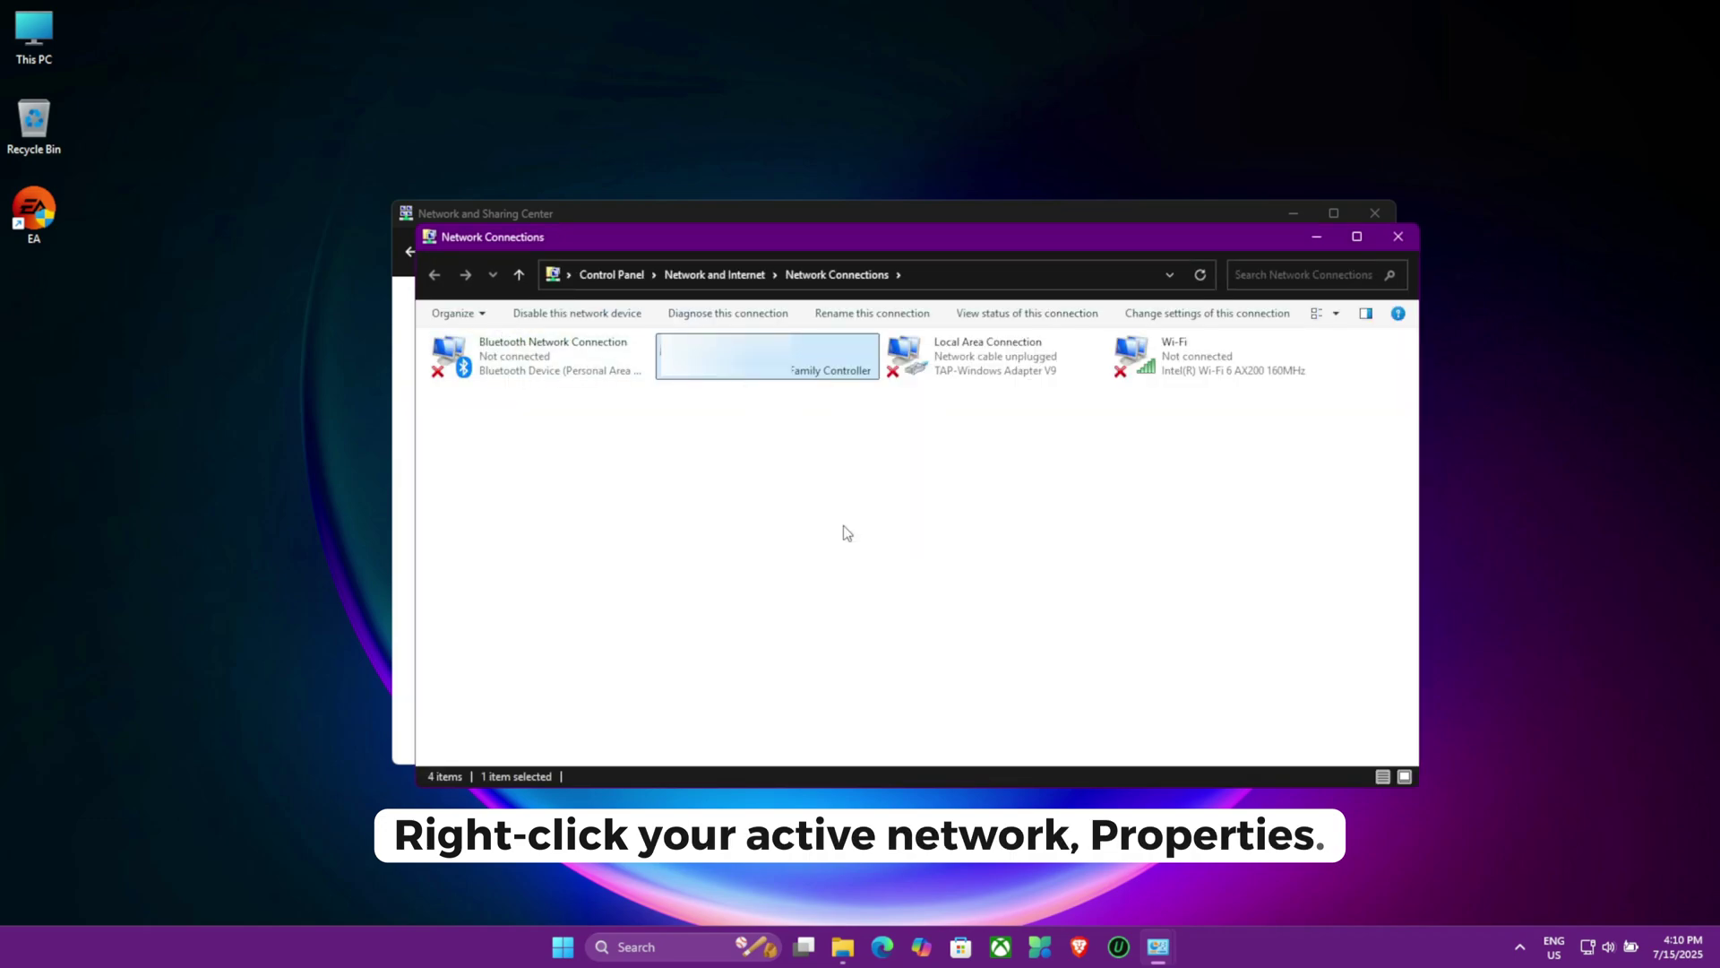
pyautogui.click(630, 522)
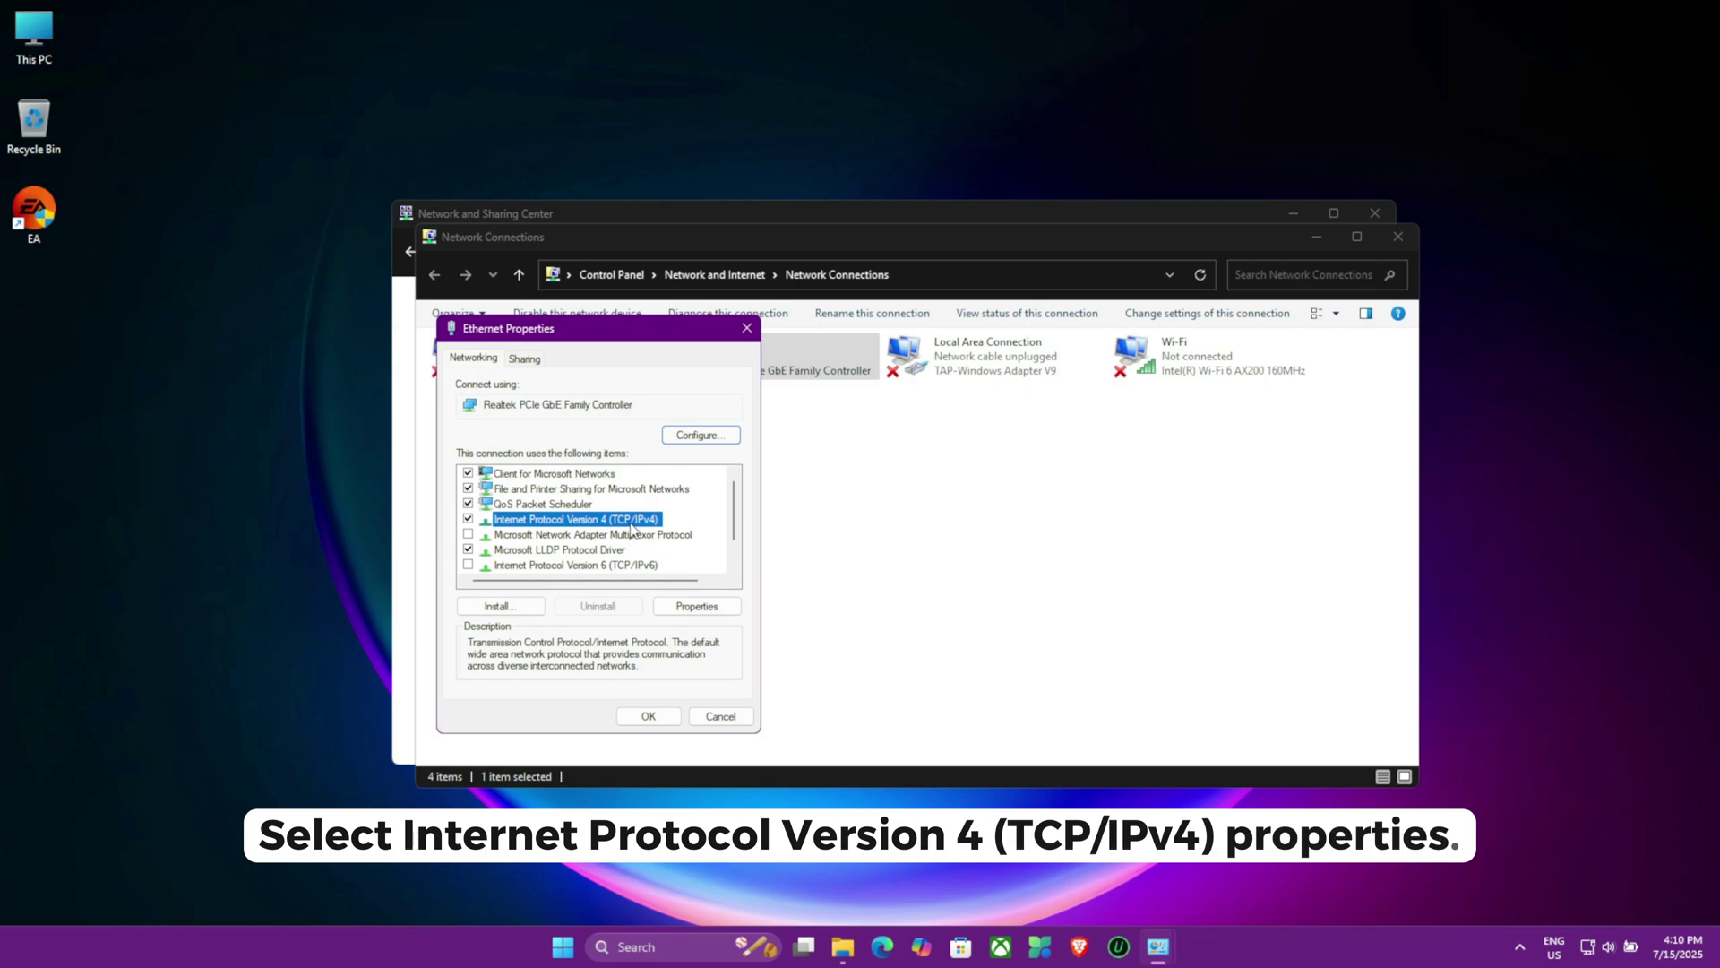
pyautogui.click(708, 606)
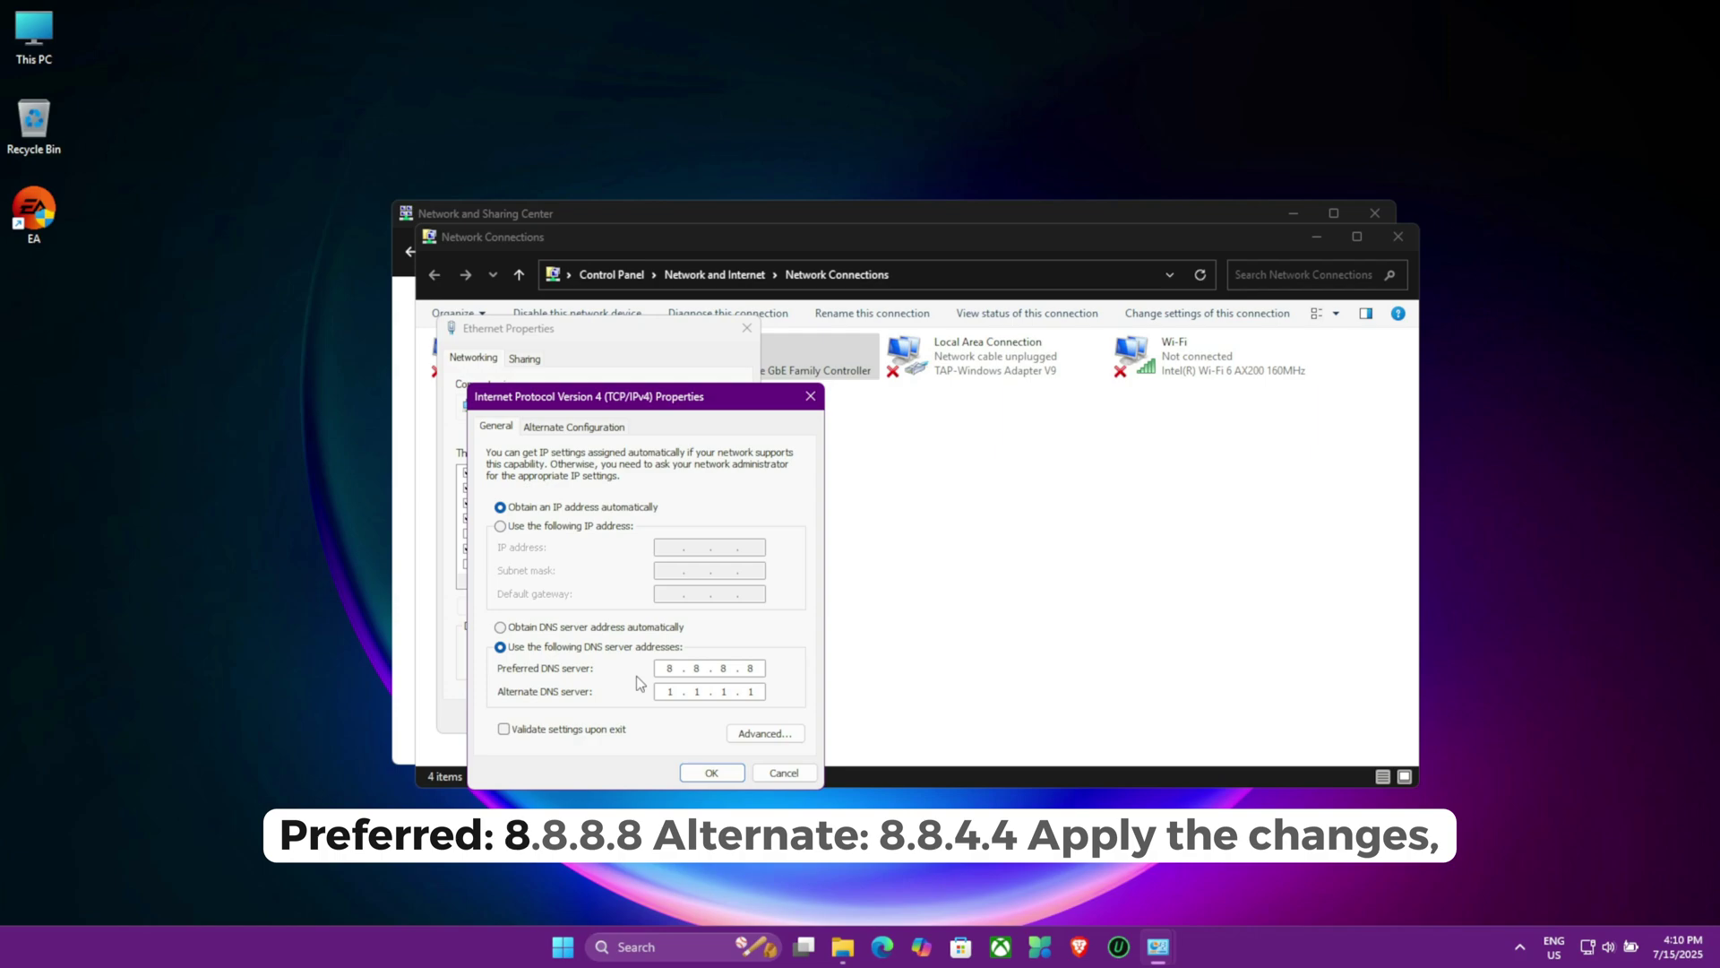
# Set the alternate DNS server to 8.8.4.4 and accept the IPv4 settings.
pyautogui.click(680, 695)
pyautogui.write('8.8.4.4')
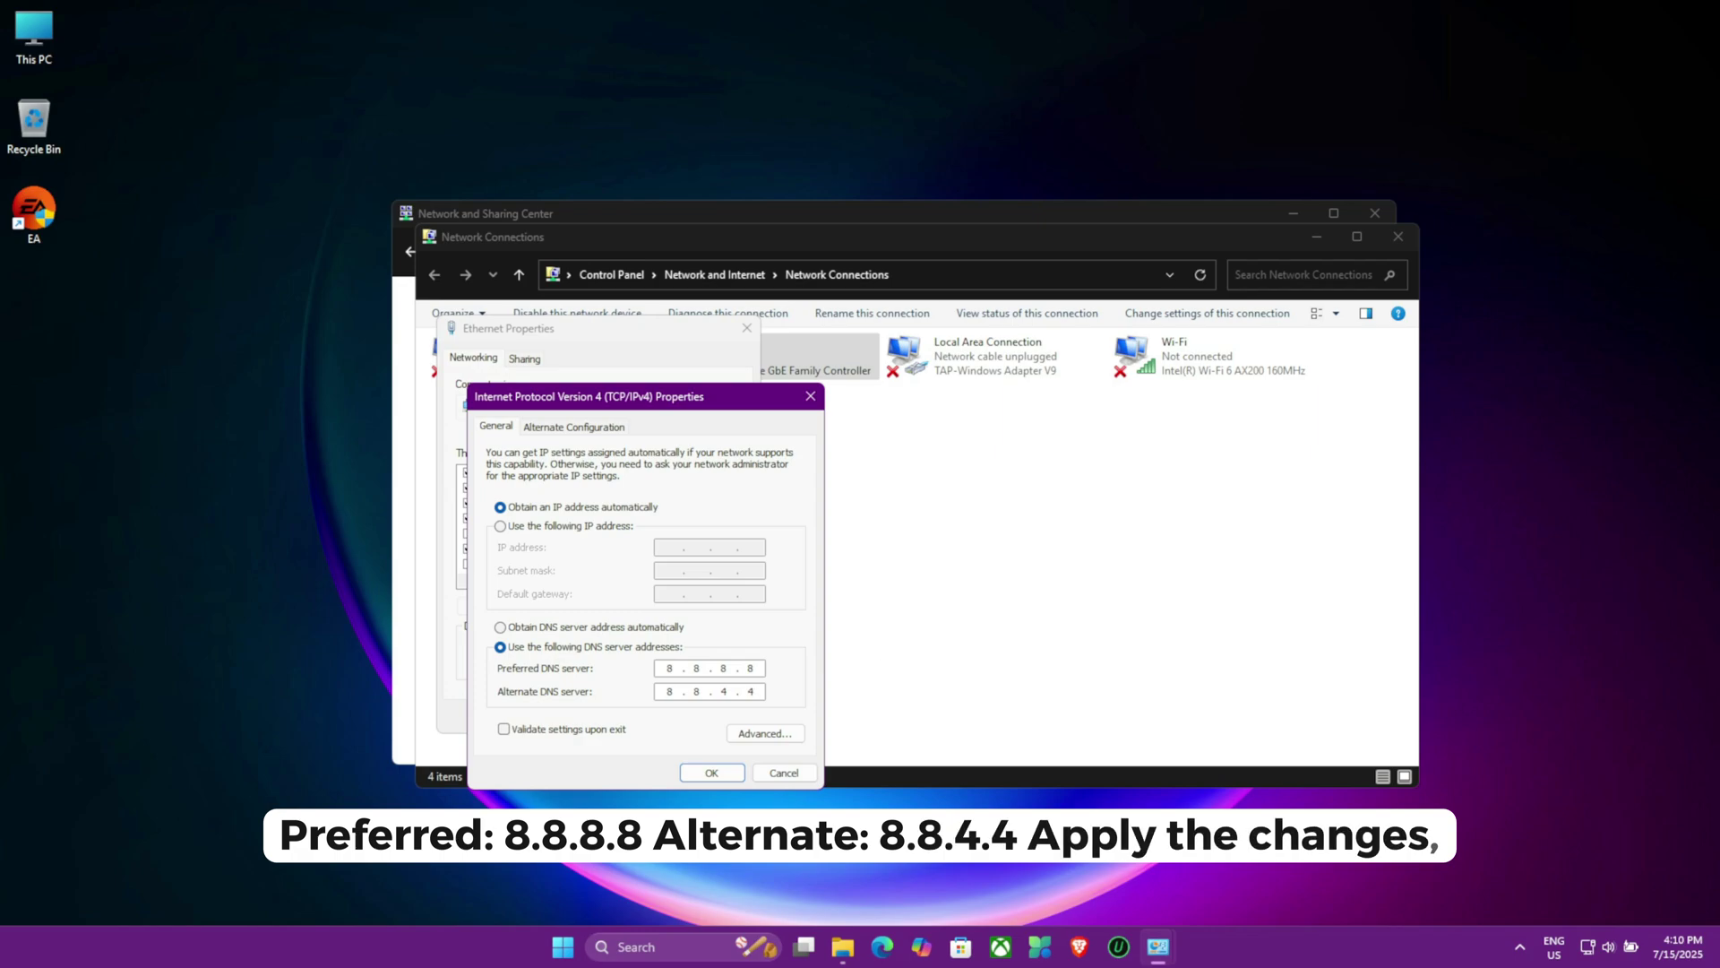
pyautogui.click(736, 776)
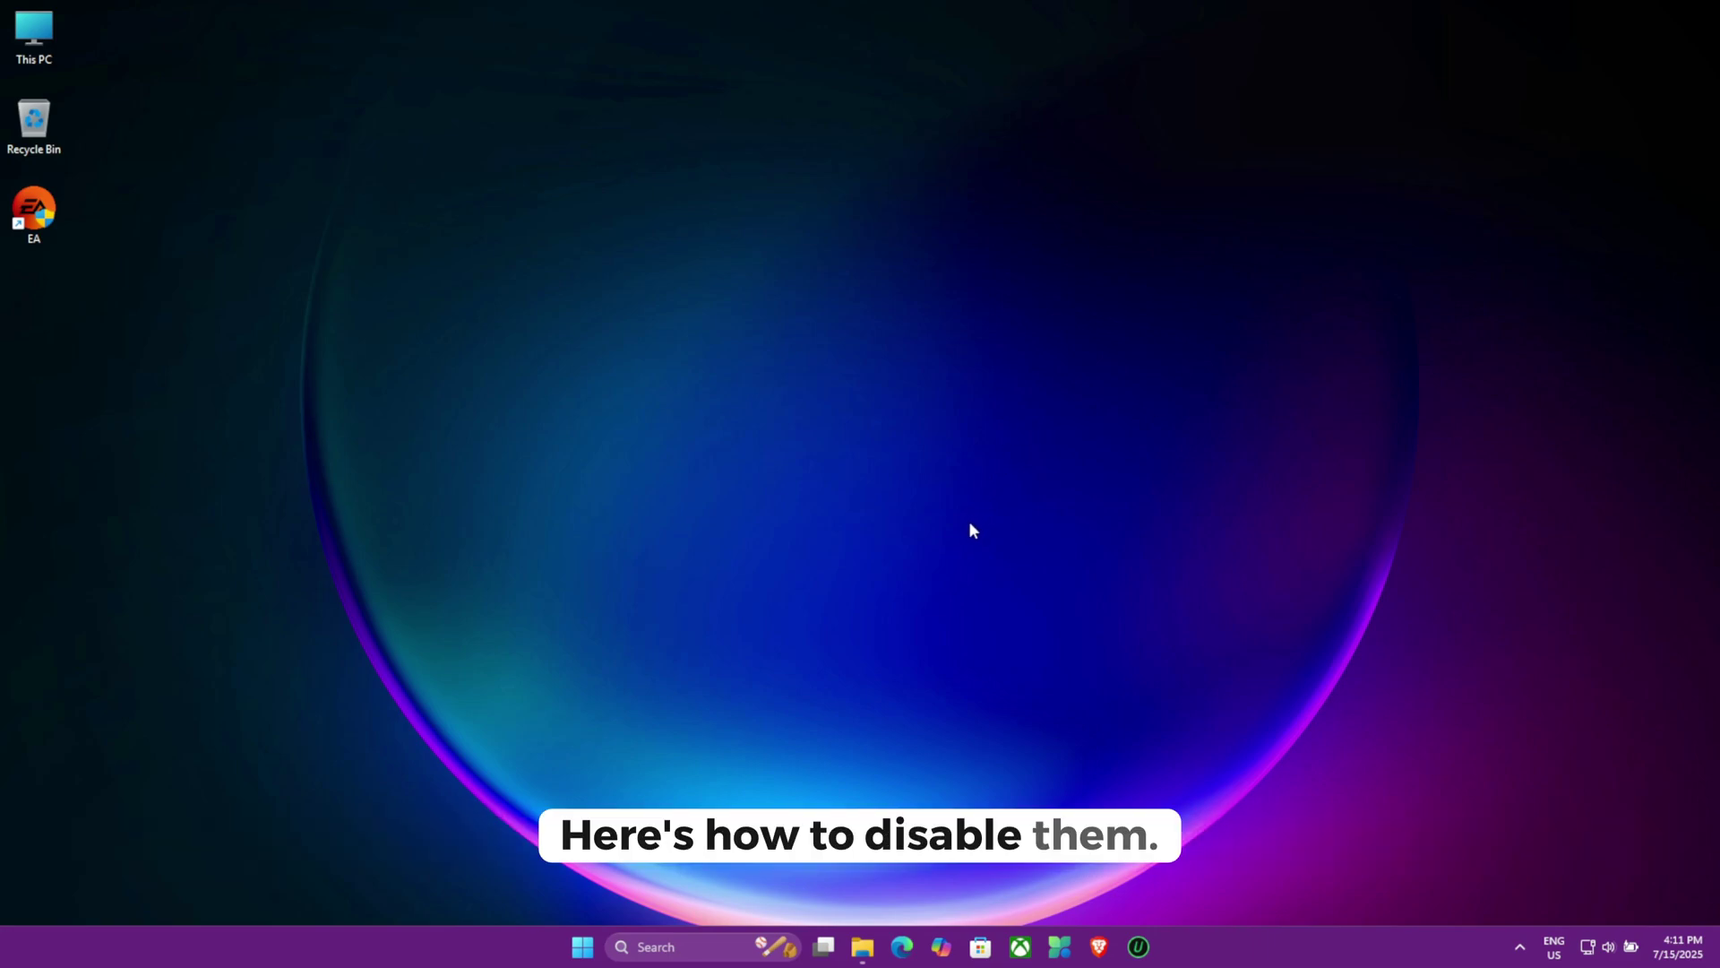
# Open Network Connections with the ncpa.cpl command and bring up the options for the Local Area Connection adapter.
pyautogui.press('super+r')
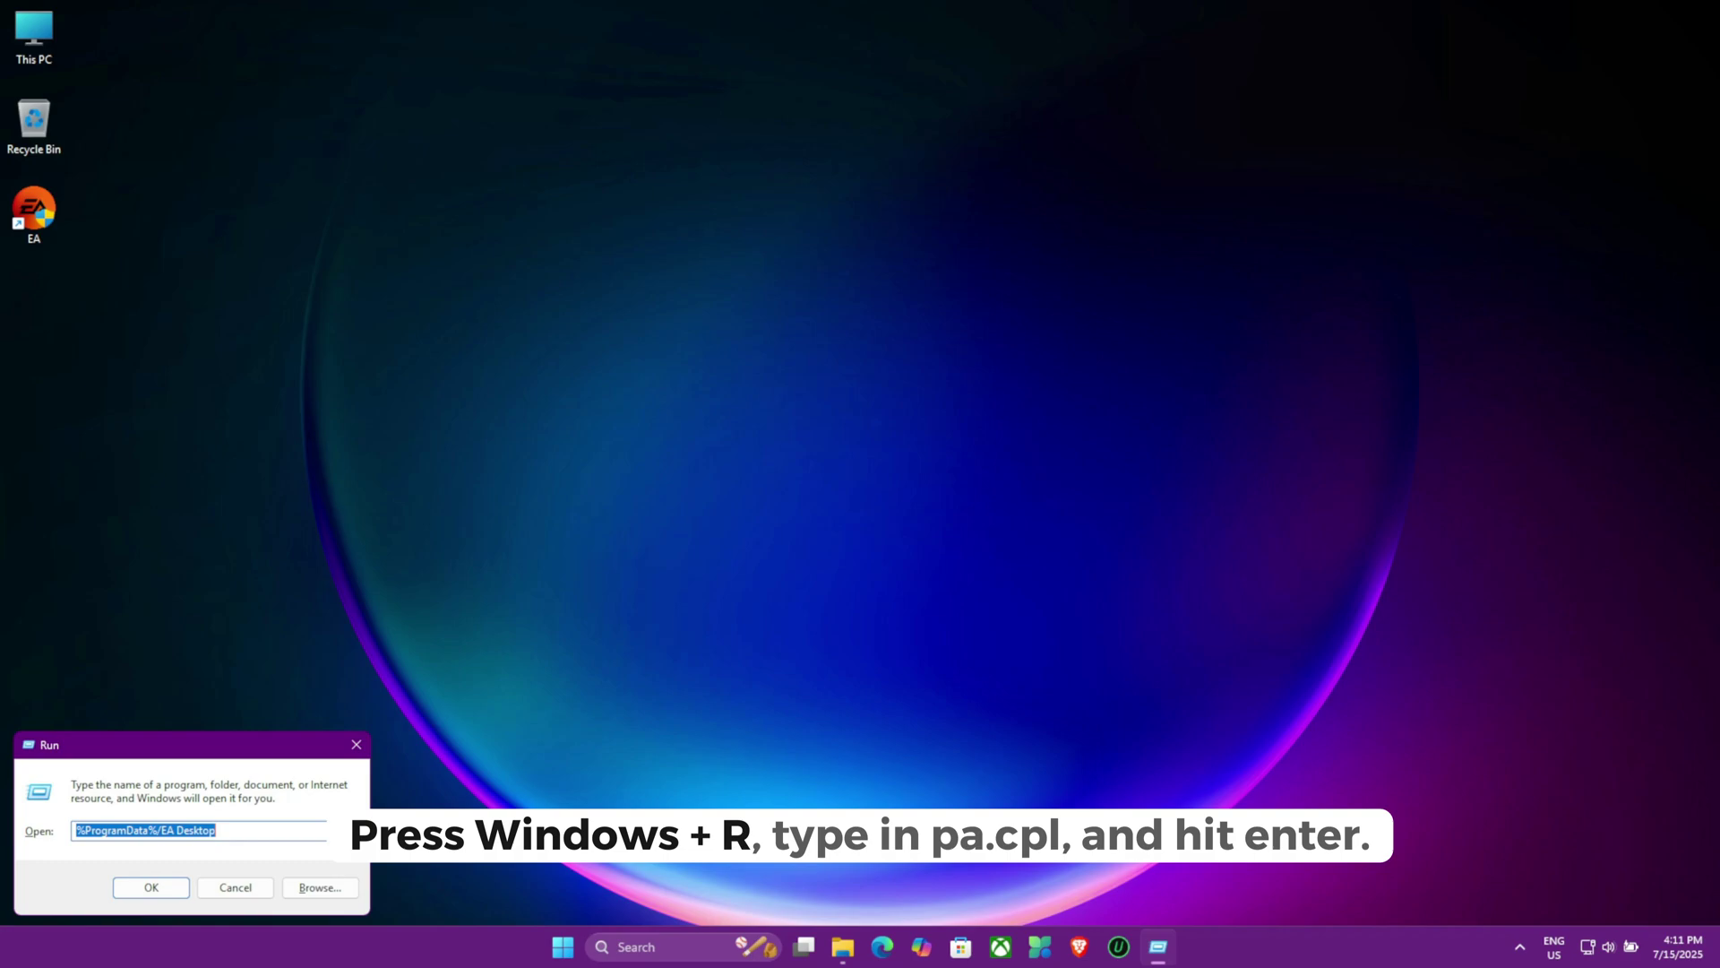
pyautogui.write('ncpa.cpl')
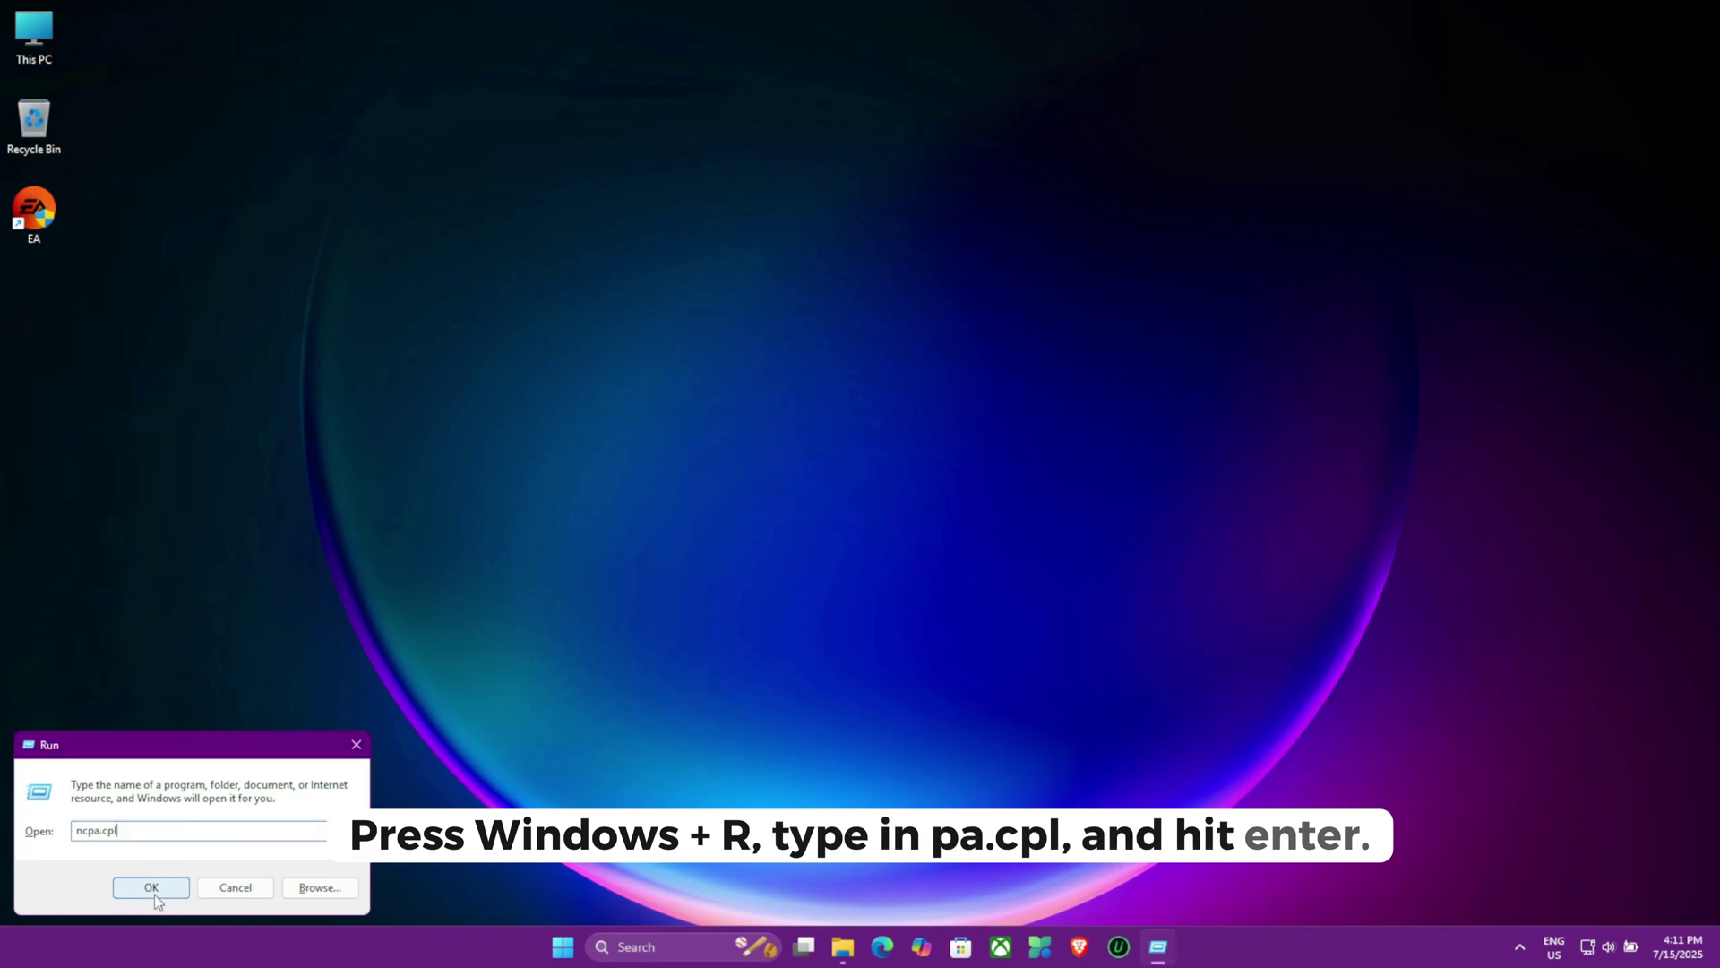
pyautogui.click(152, 888)
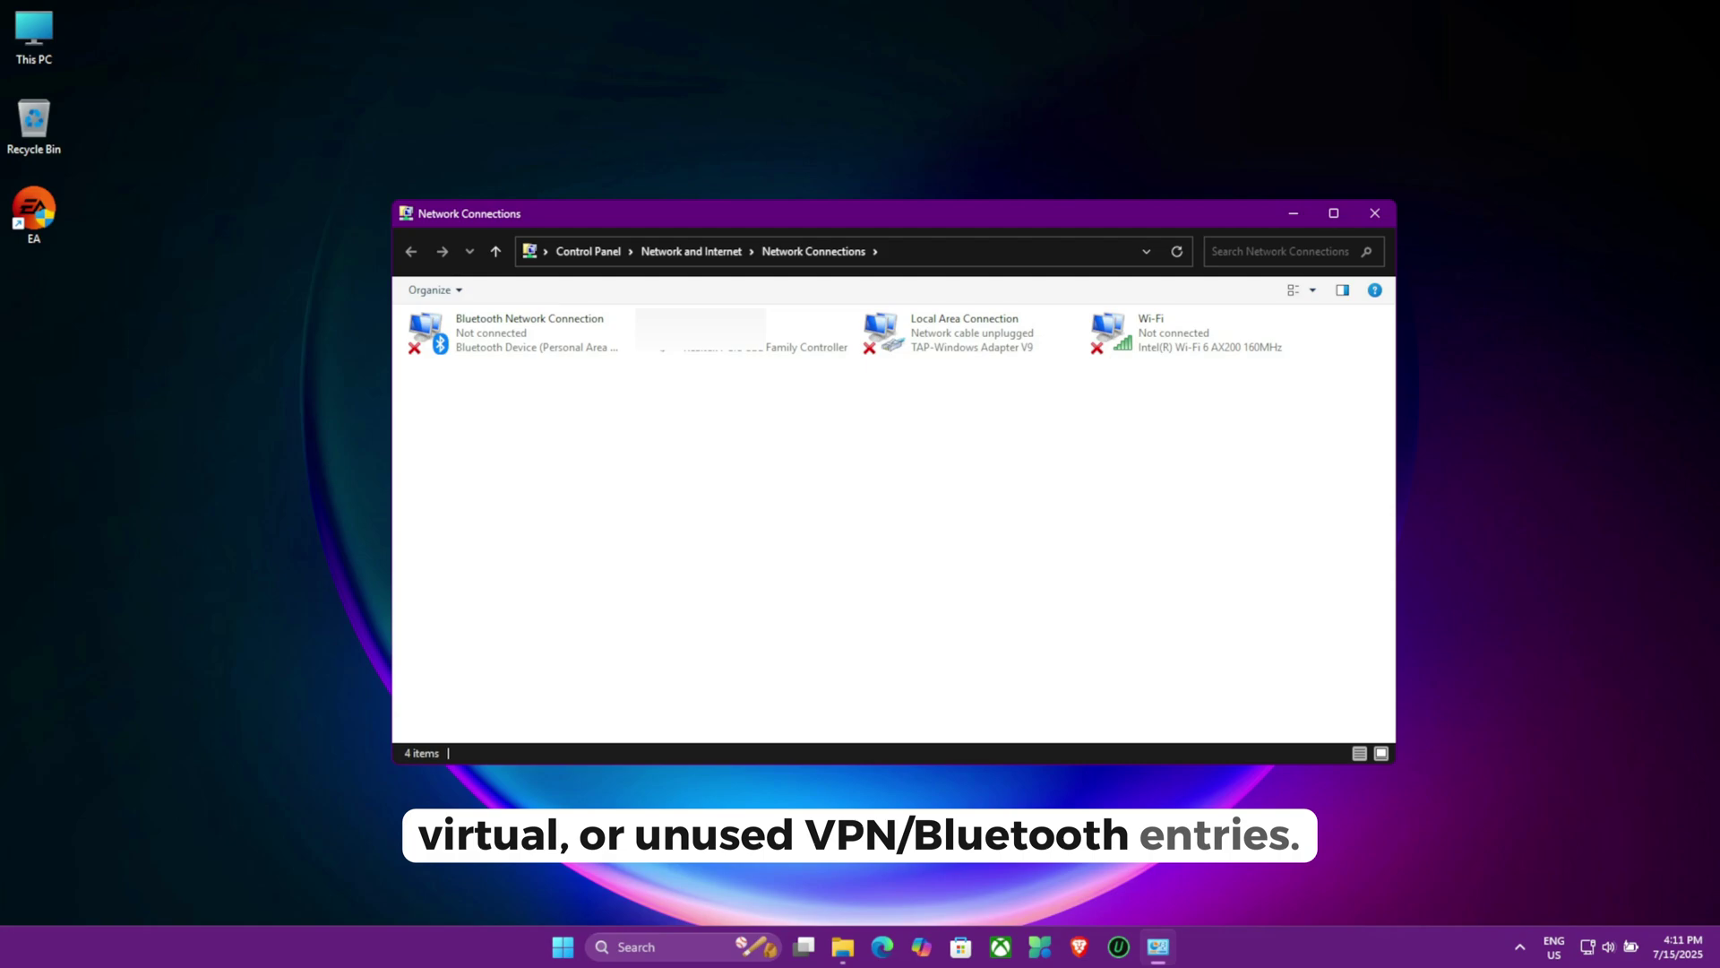
pyautogui.rightClick(986, 349)
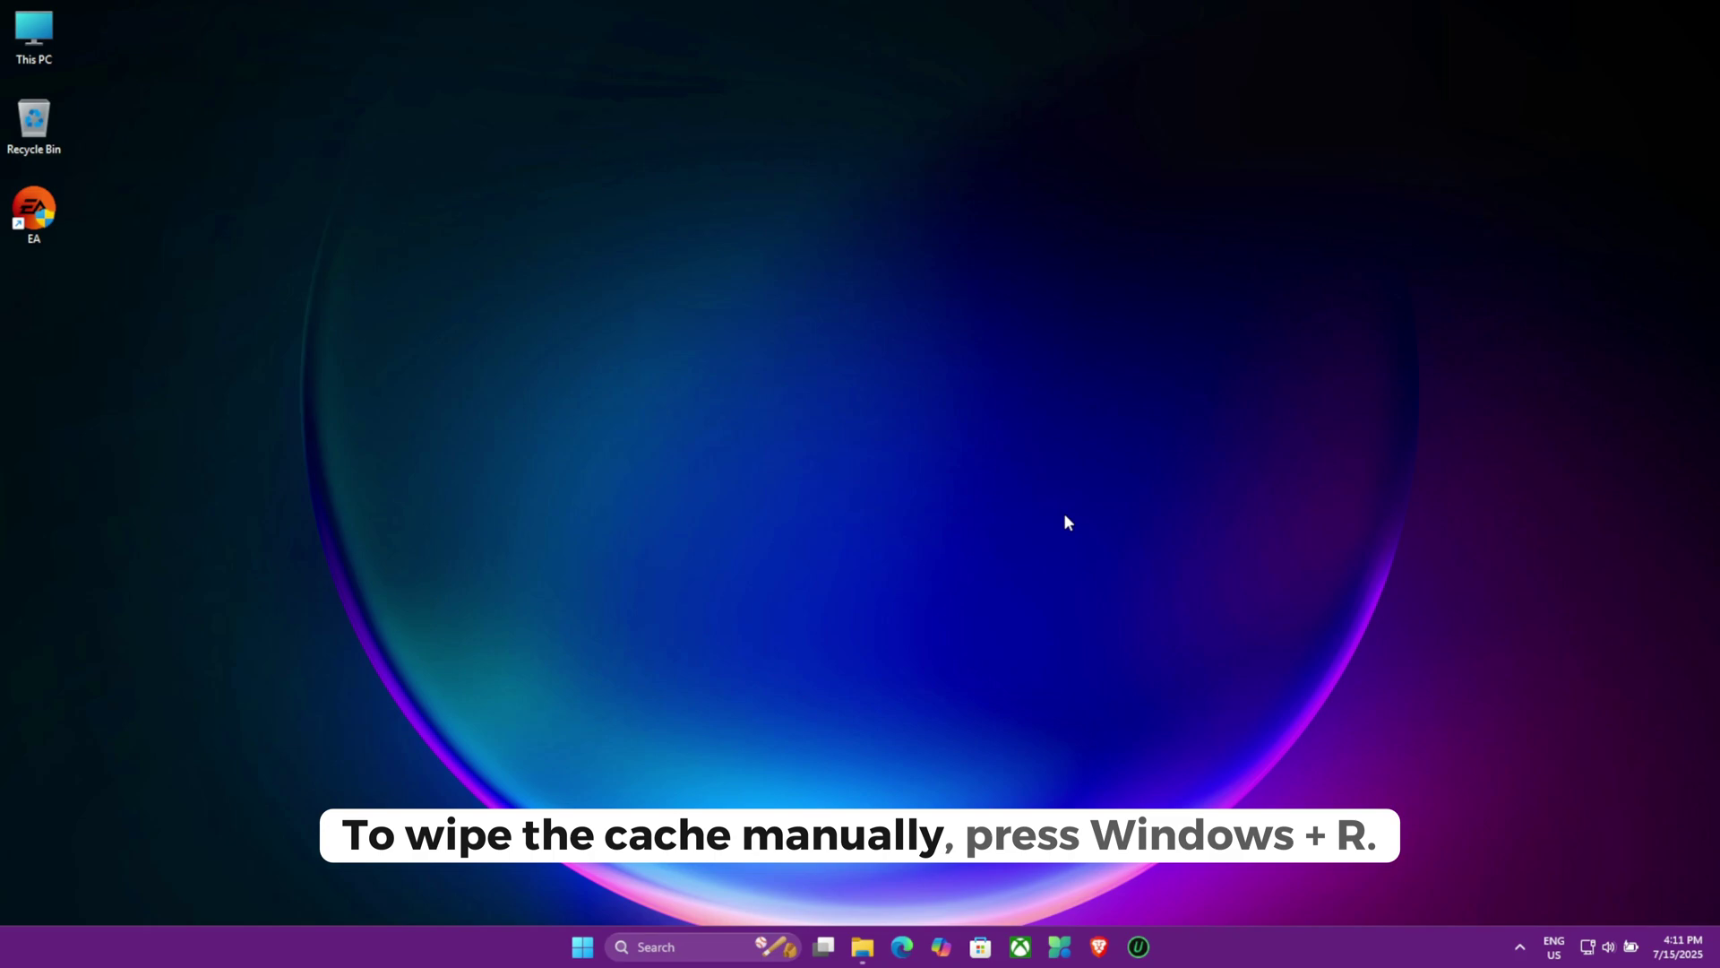
# Open the %ProgramData%/EA Desktop folder through Run and select all of its contents.
pyautogui.press('super+r')
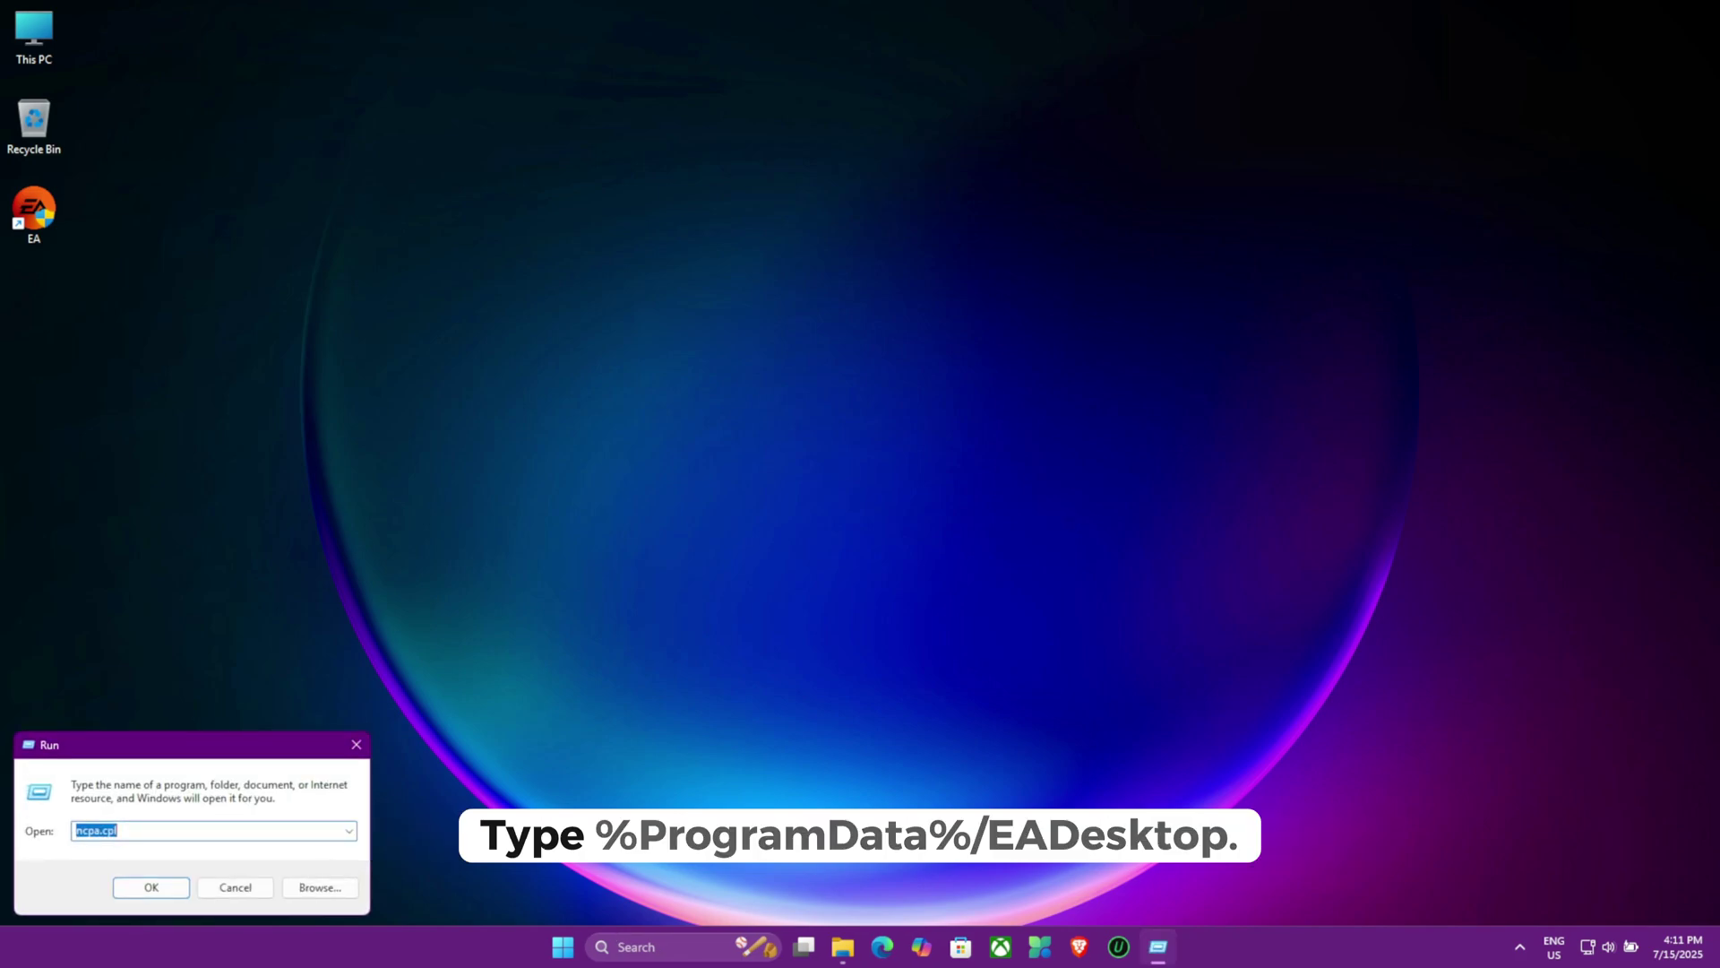
pyautogui.write('%ProgramData%/EA Desktop')
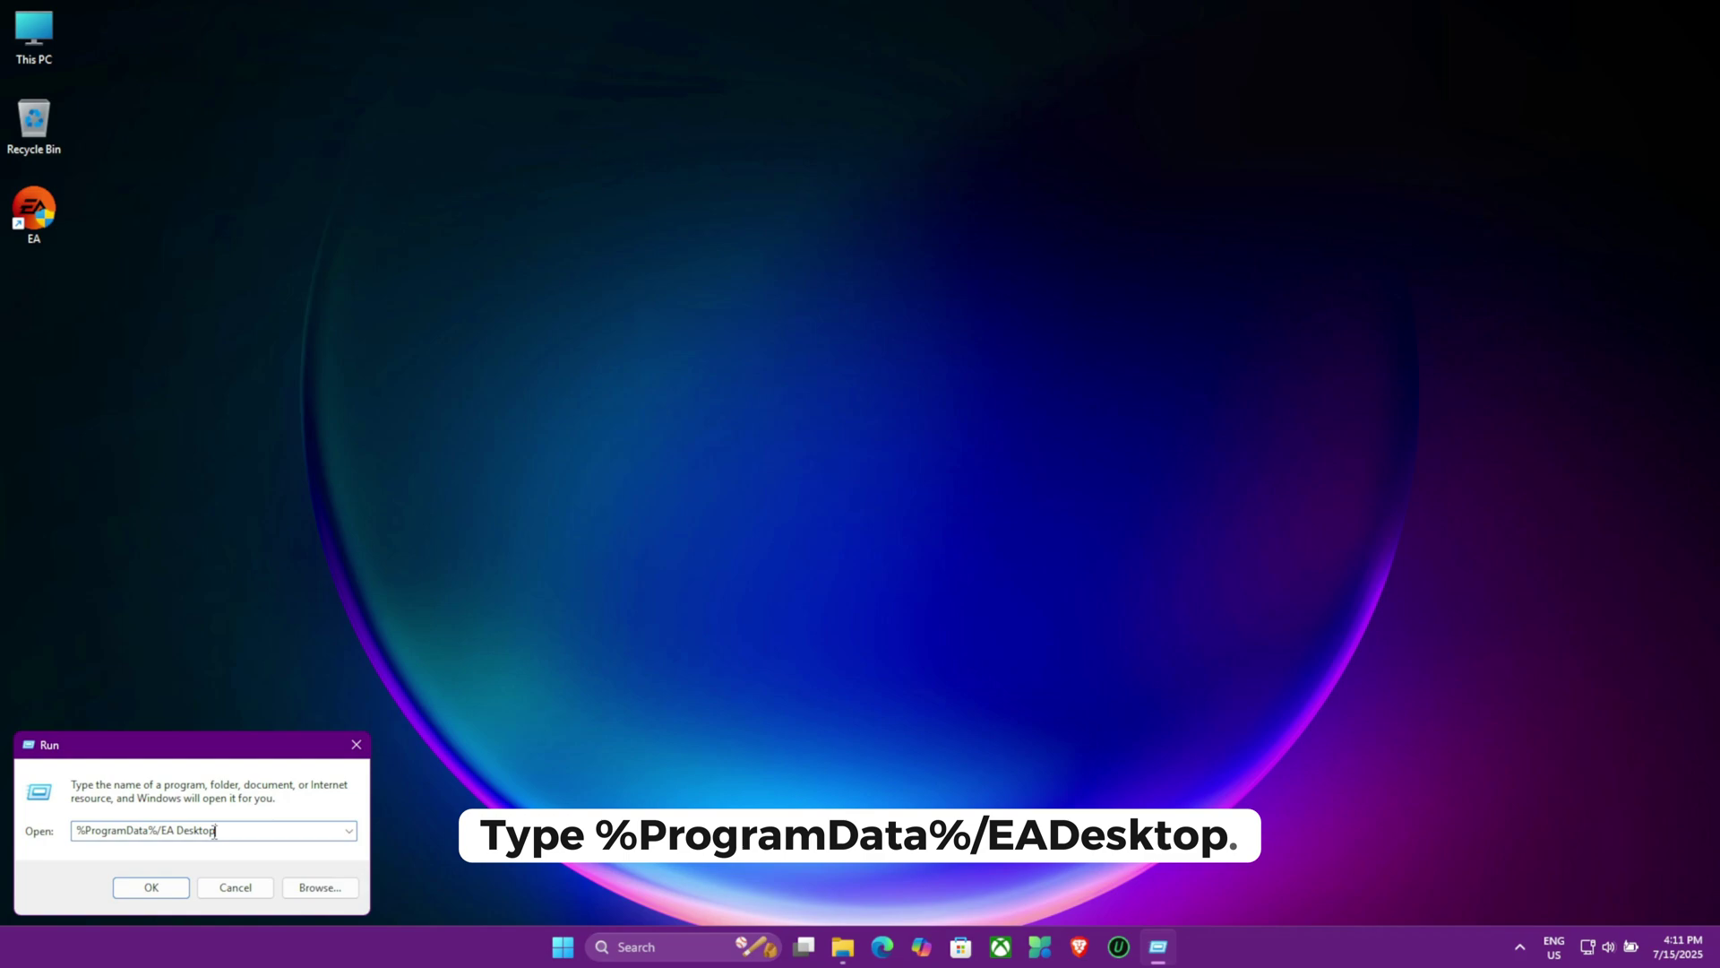
pyautogui.press('Return')
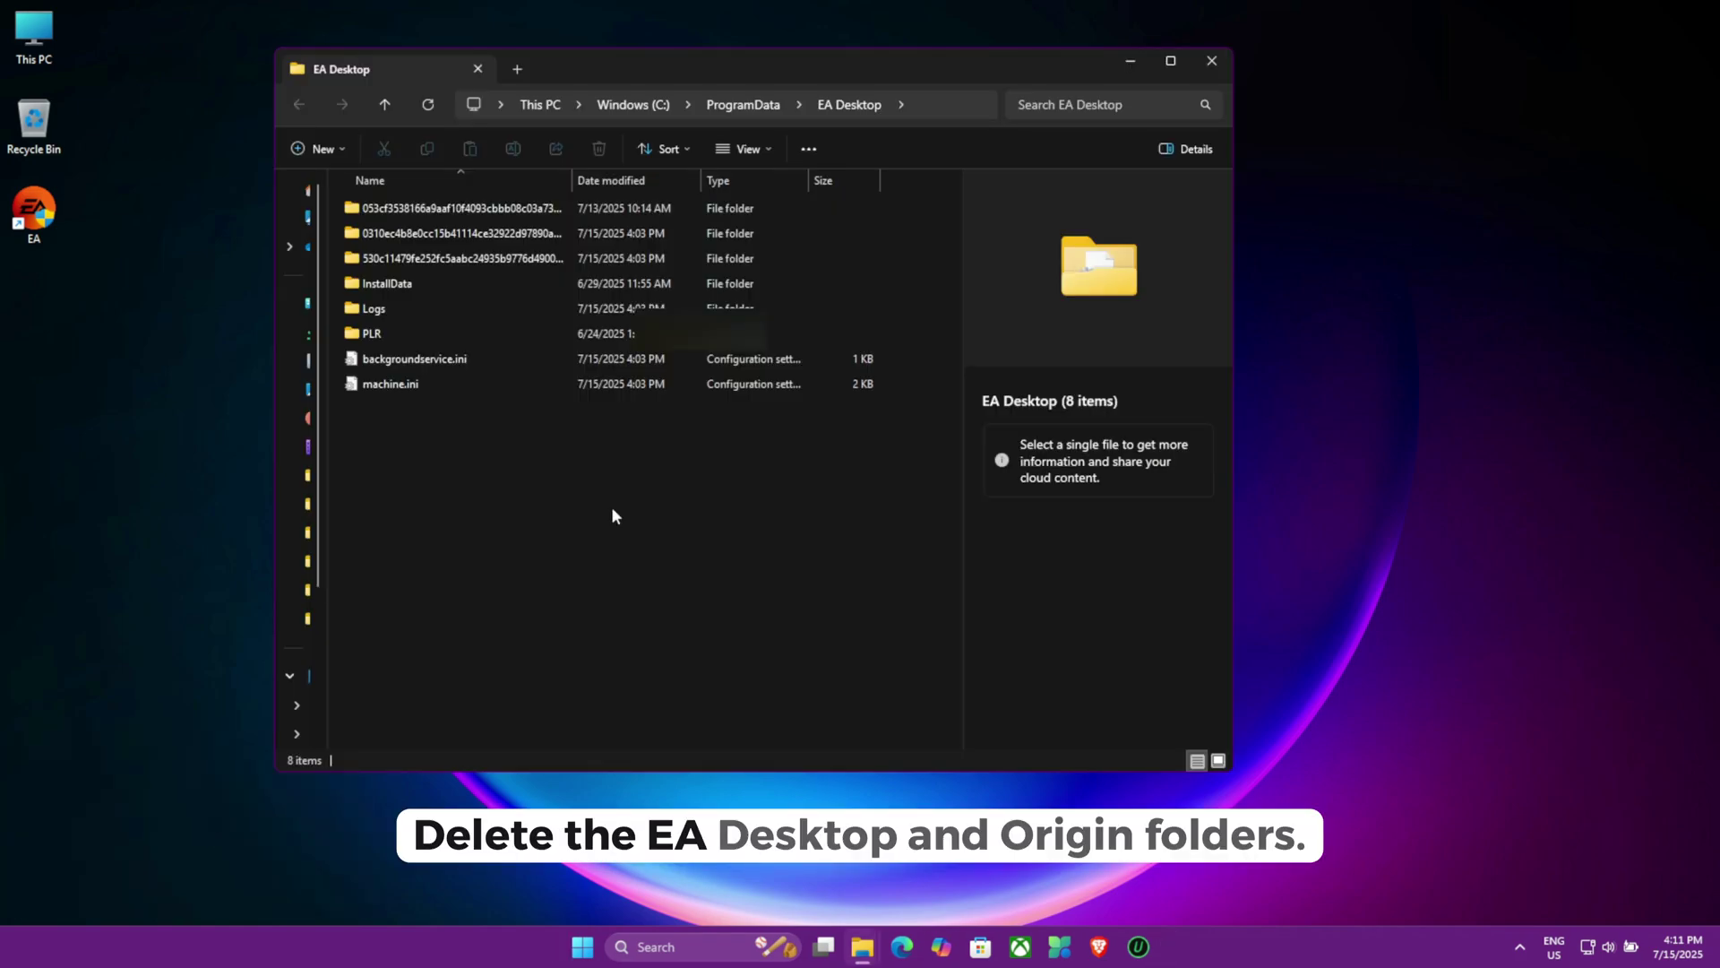
pyautogui.hotkey('ctrl', 'a')
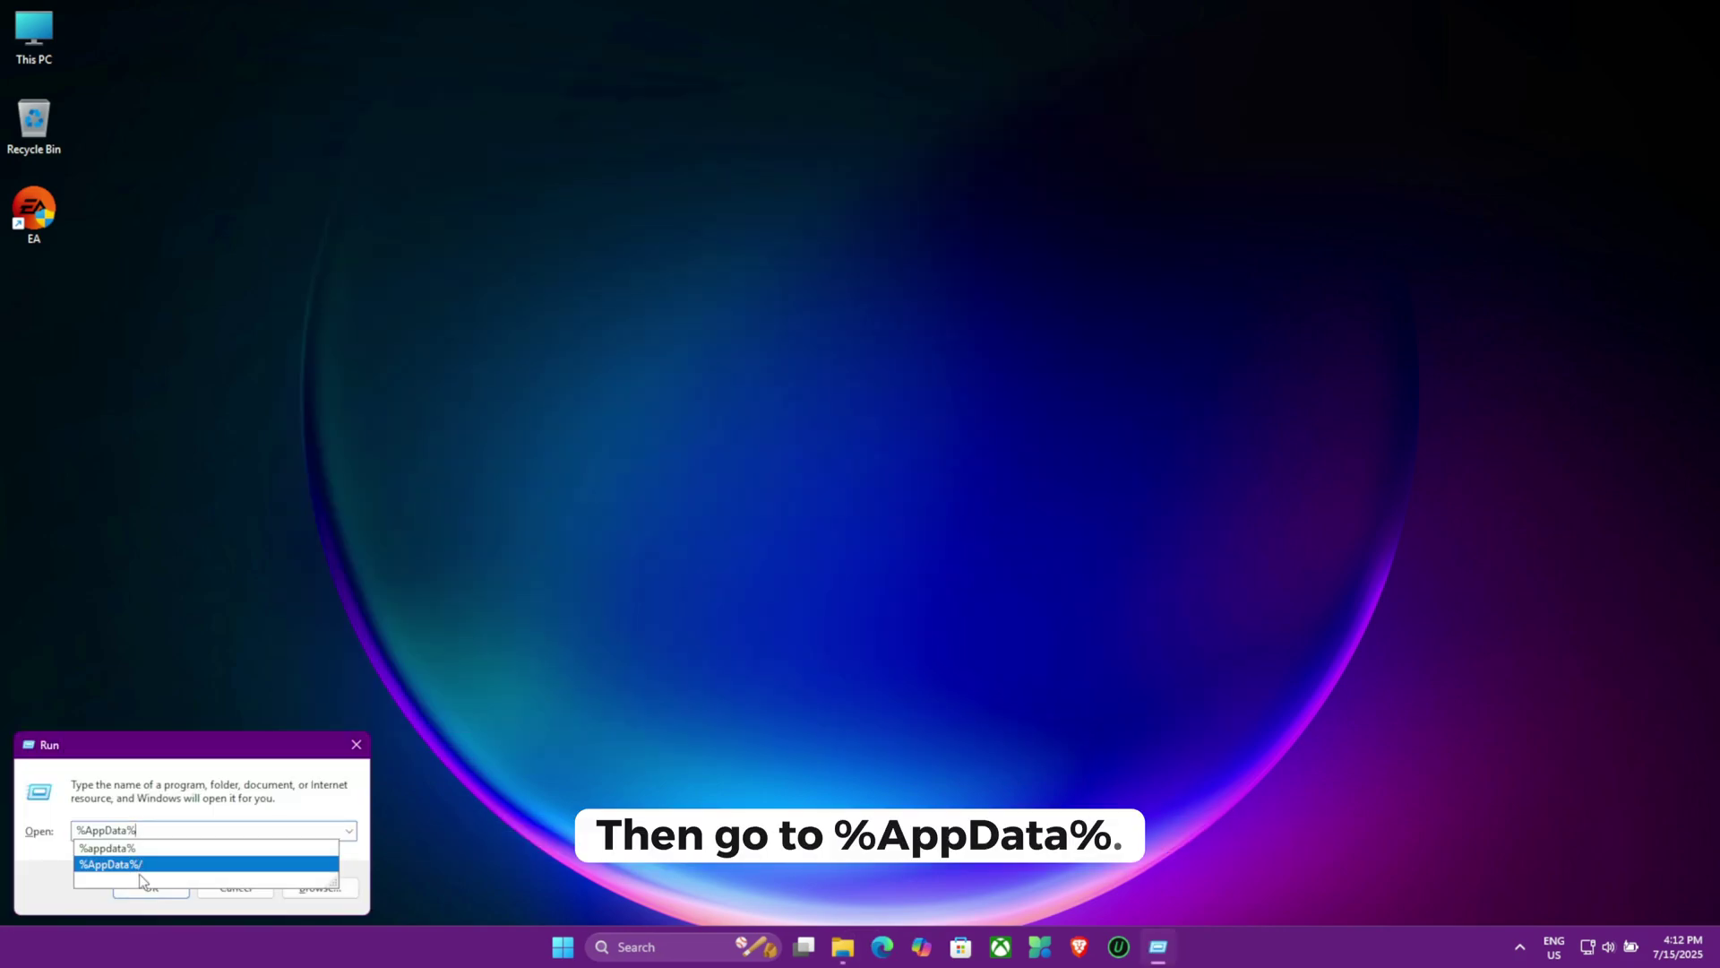
# Open the %AppData%/ folder through Run to reach the EA cache files.
pyautogui.click(138, 871)
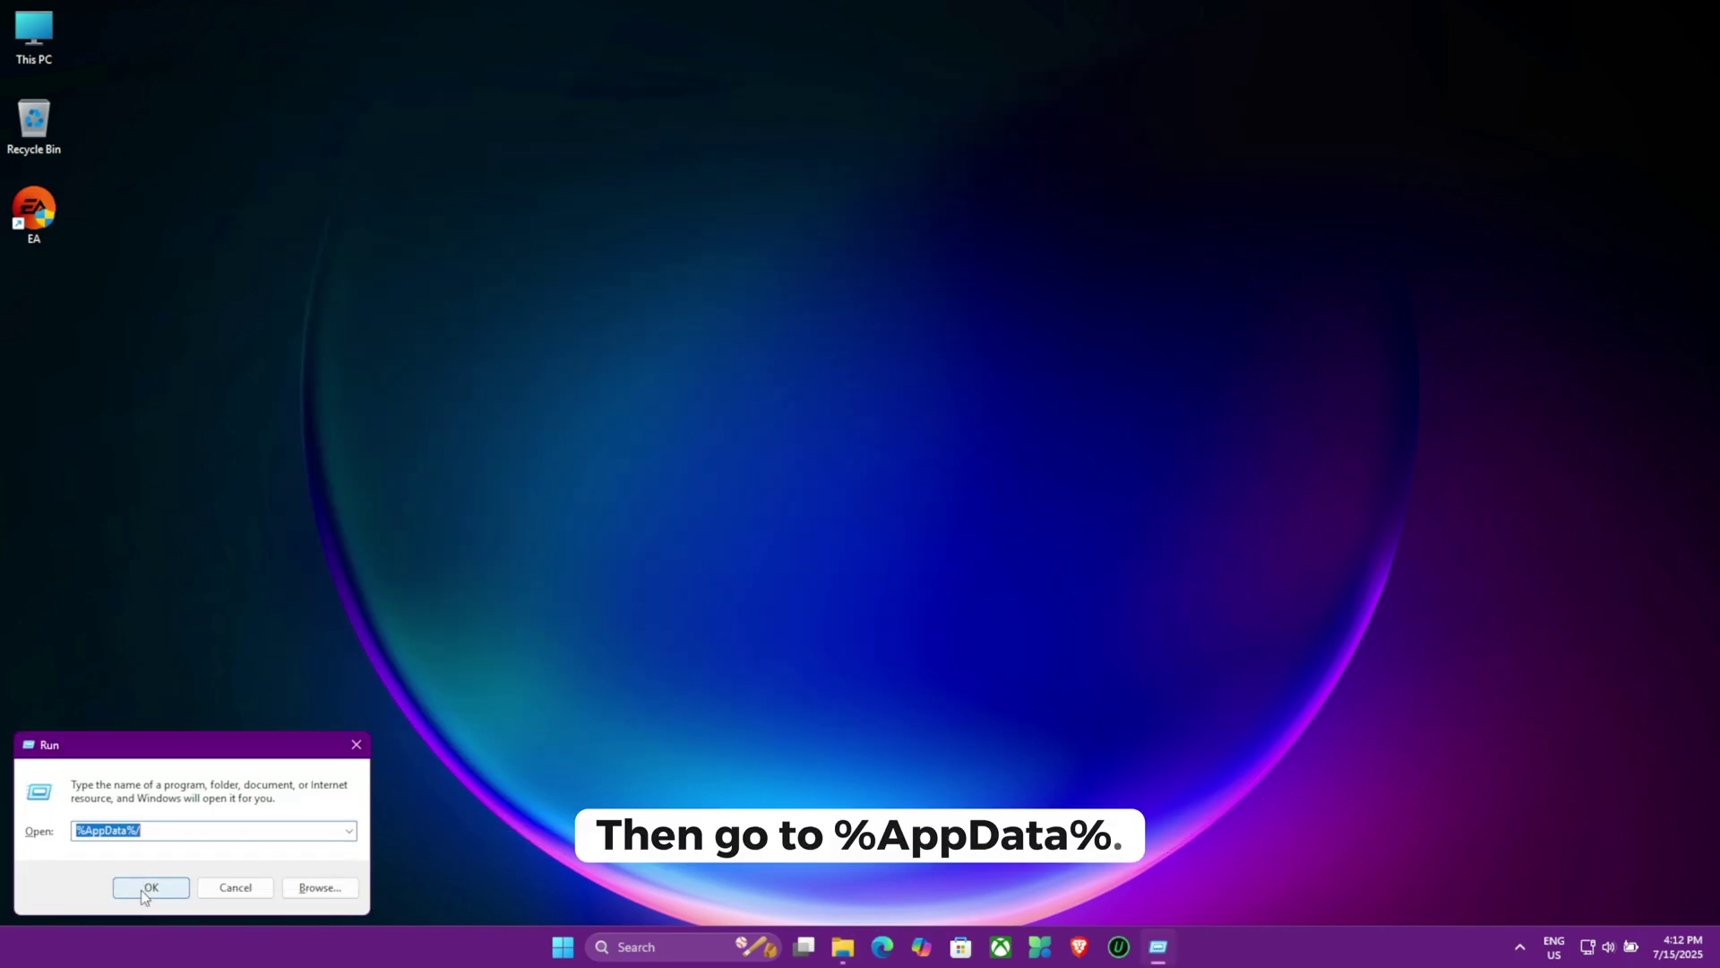
pyautogui.click(149, 888)
pyautogui.click(591, 382)
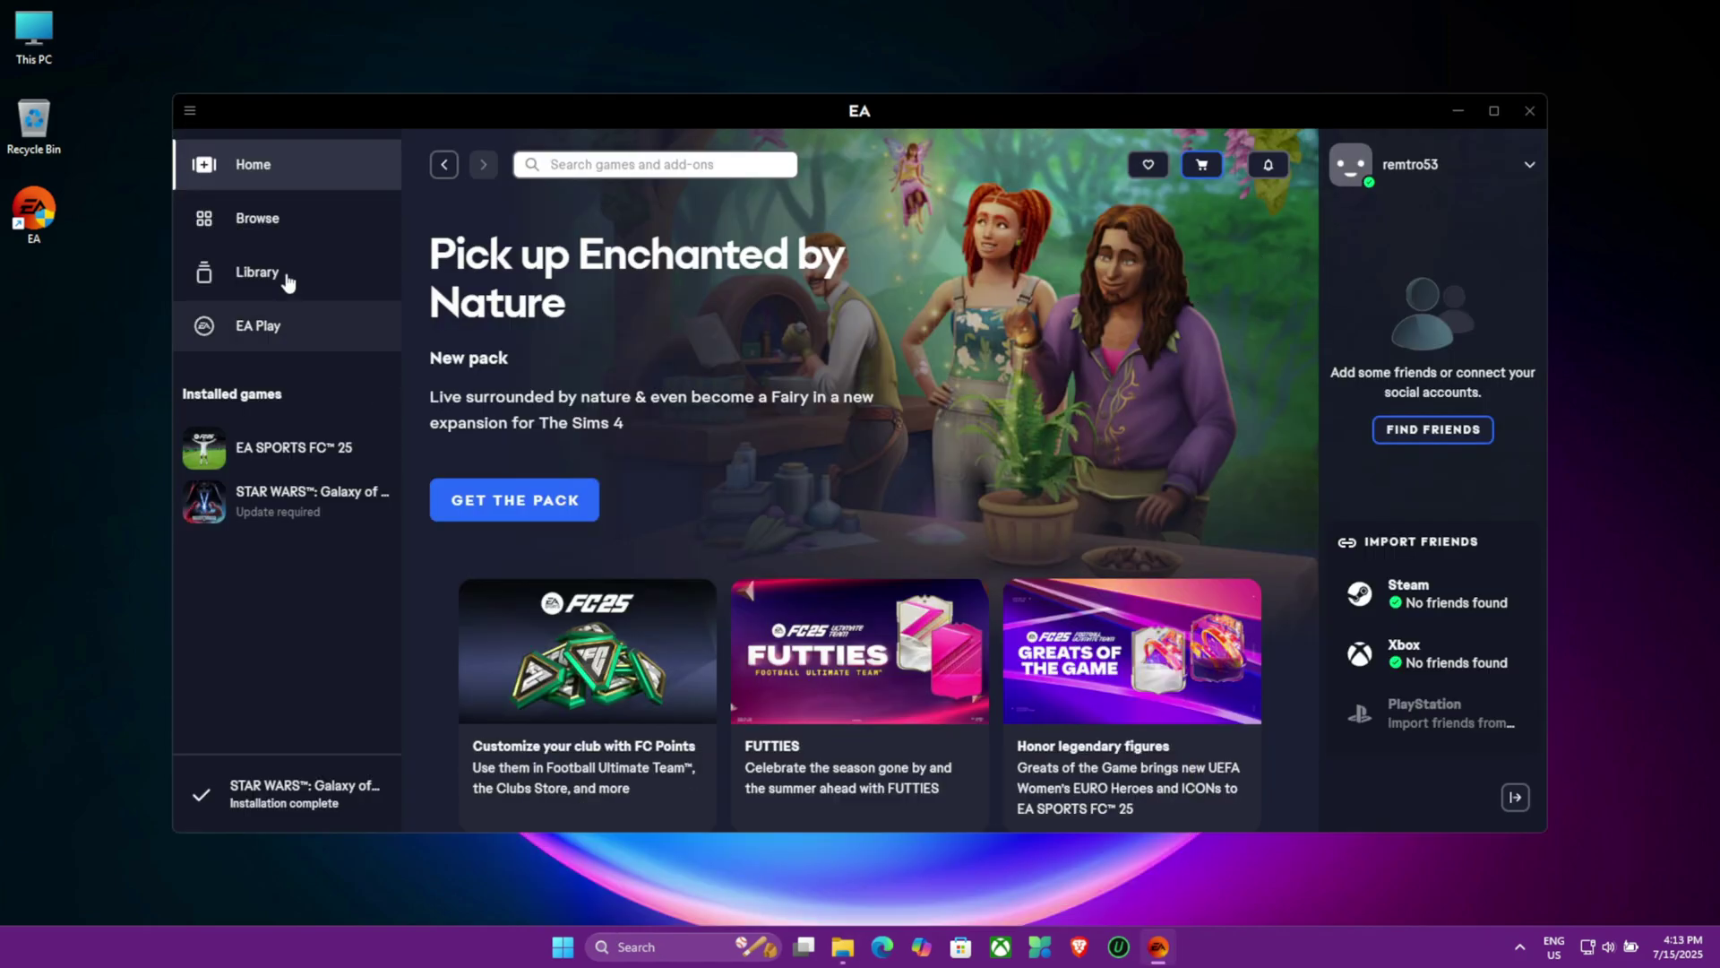
# Open the EA app's main menu and switch to the ea.com home page in the browser.
pyautogui.click(200, 116)
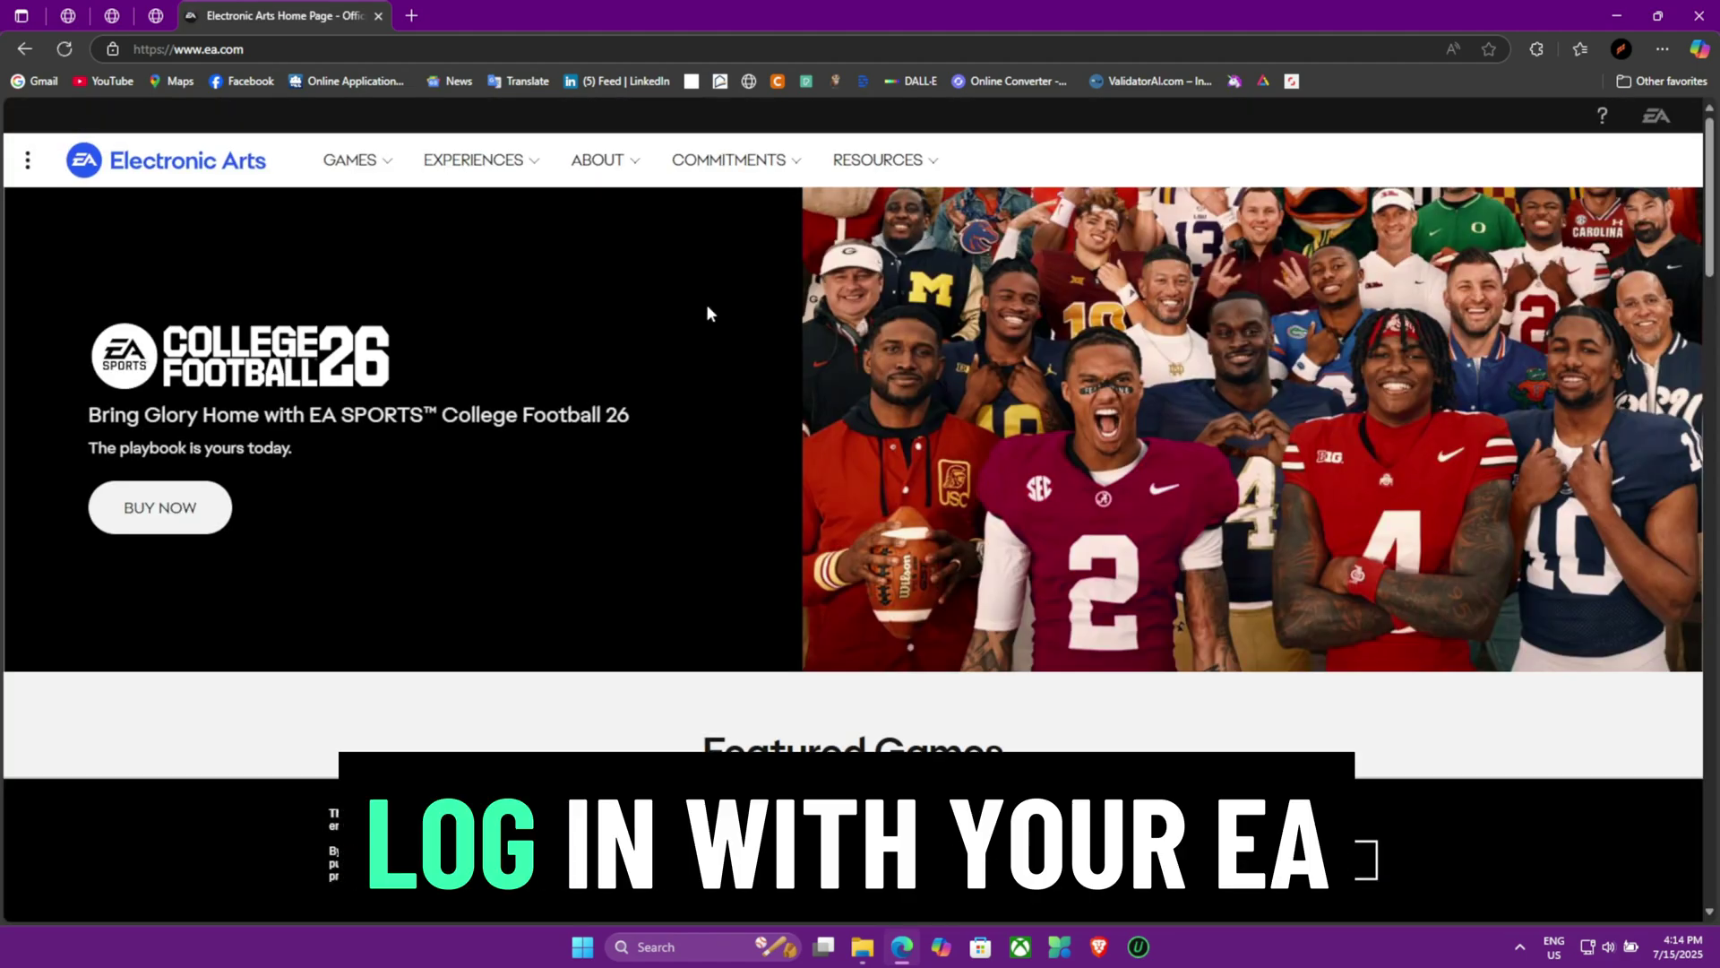
pyautogui.click(1549, 116)
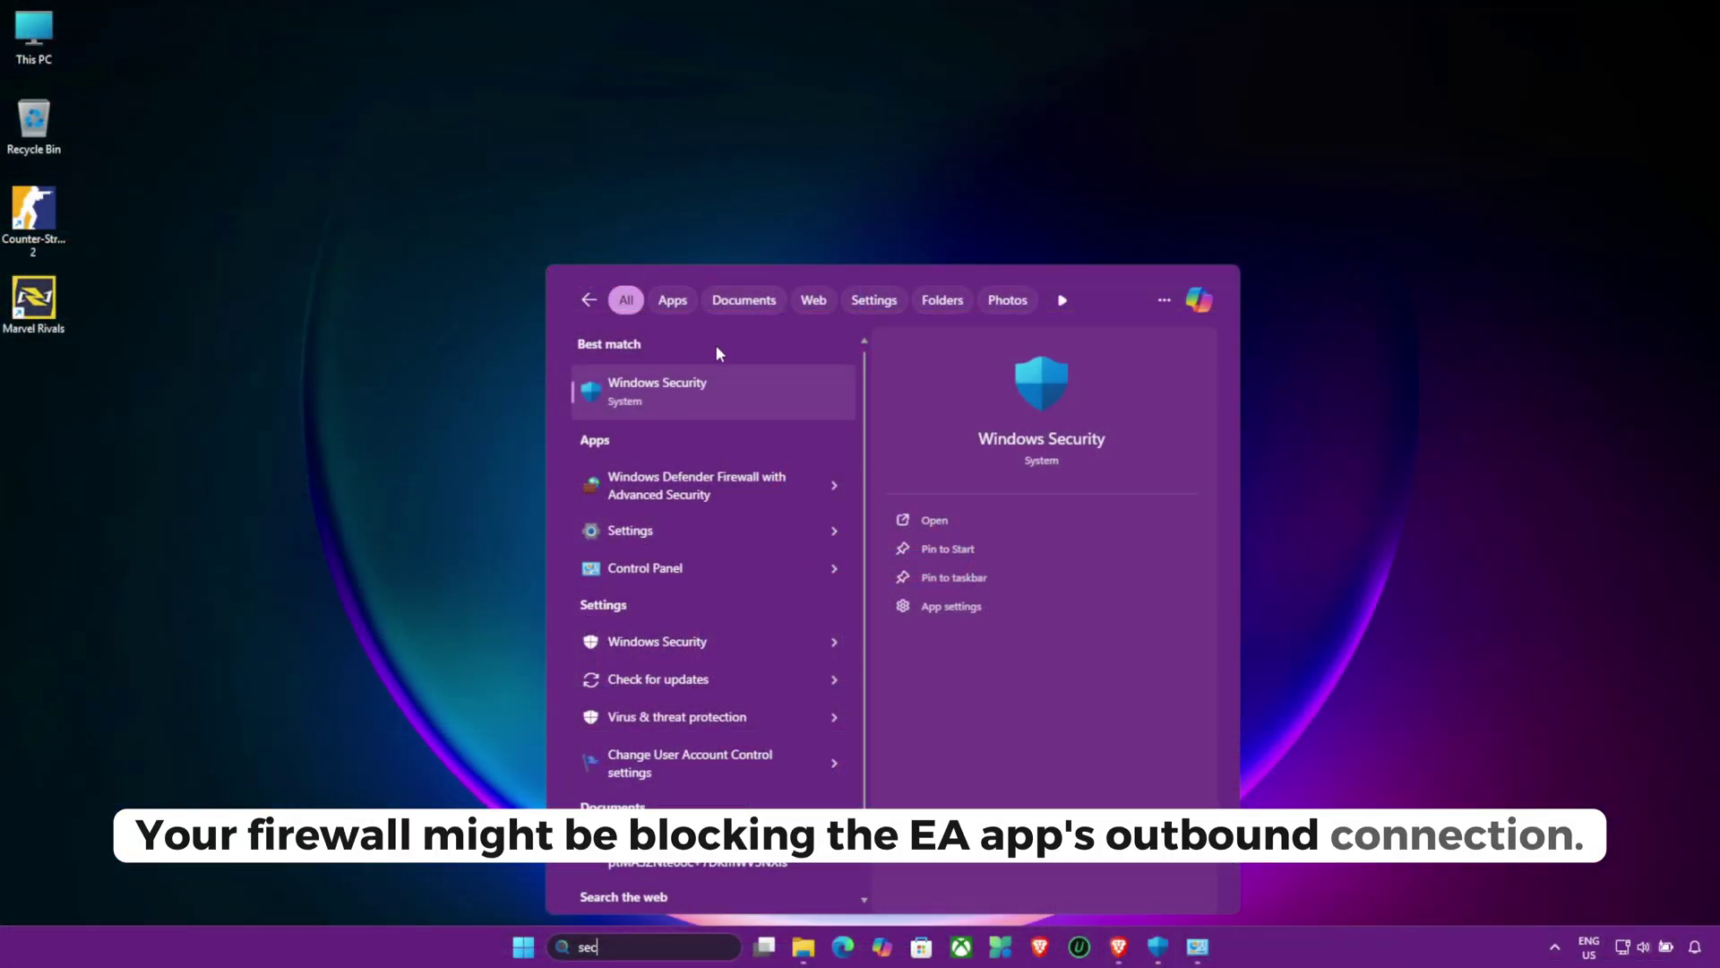
# Open the list of apps allowed through the firewall from Windows Security and select the Marvel Rivals entry.
pyautogui.click(707, 394)
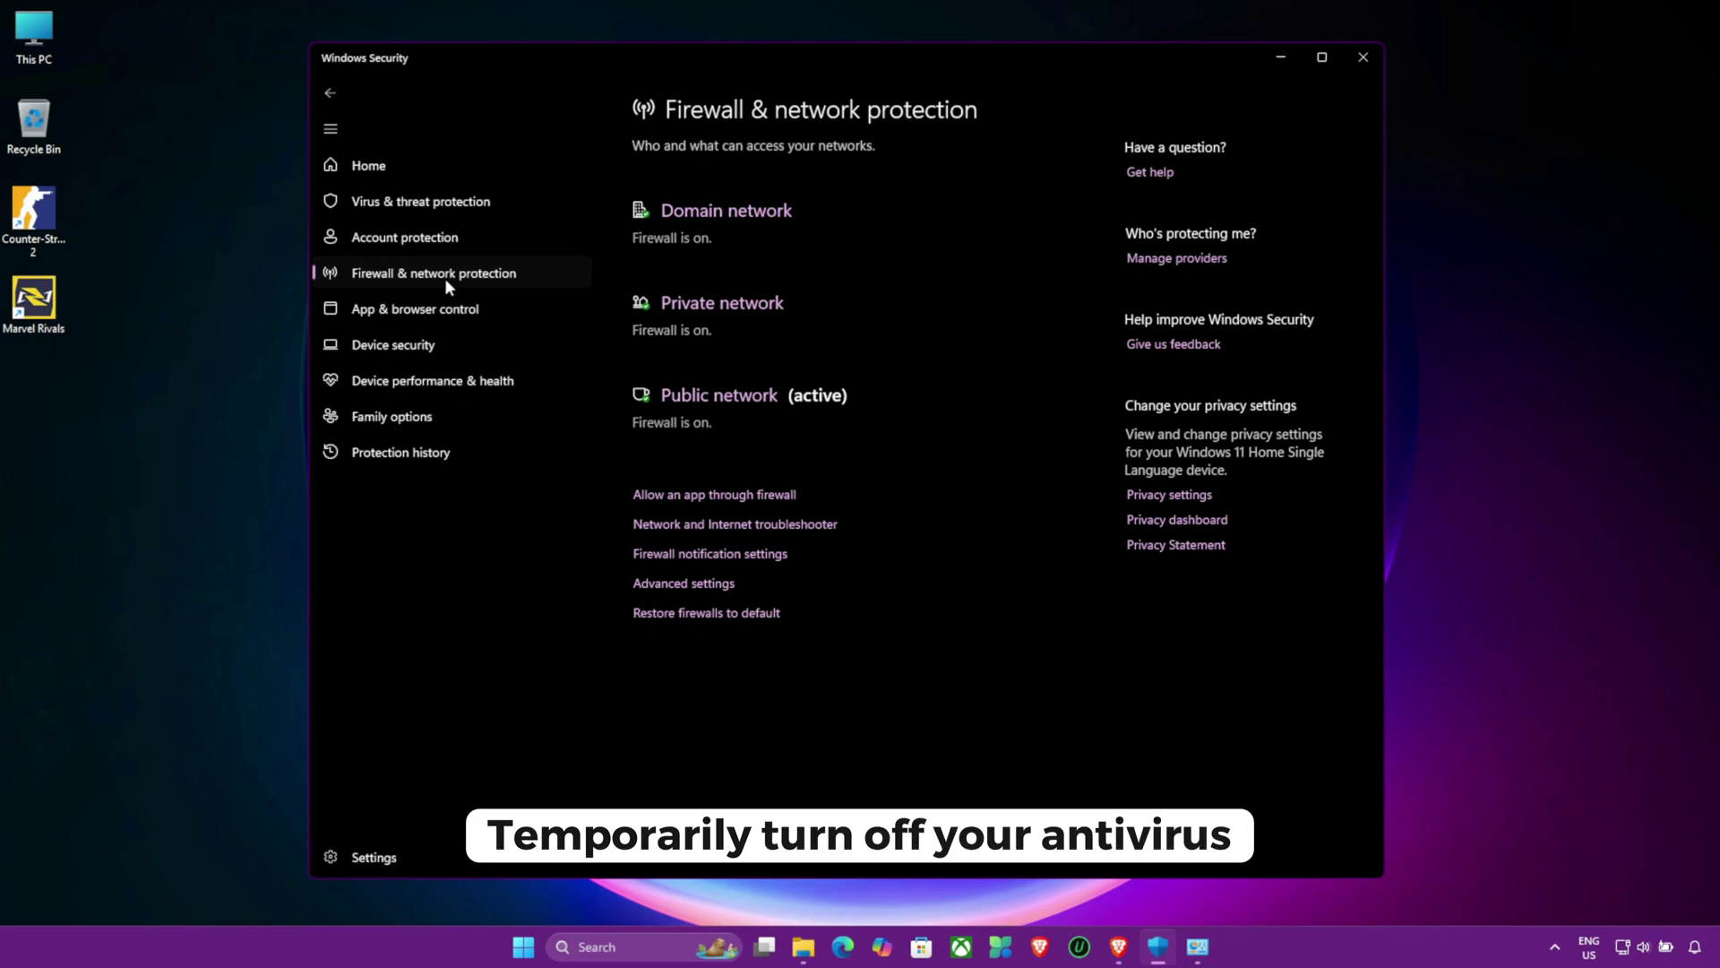
pyautogui.click(742, 496)
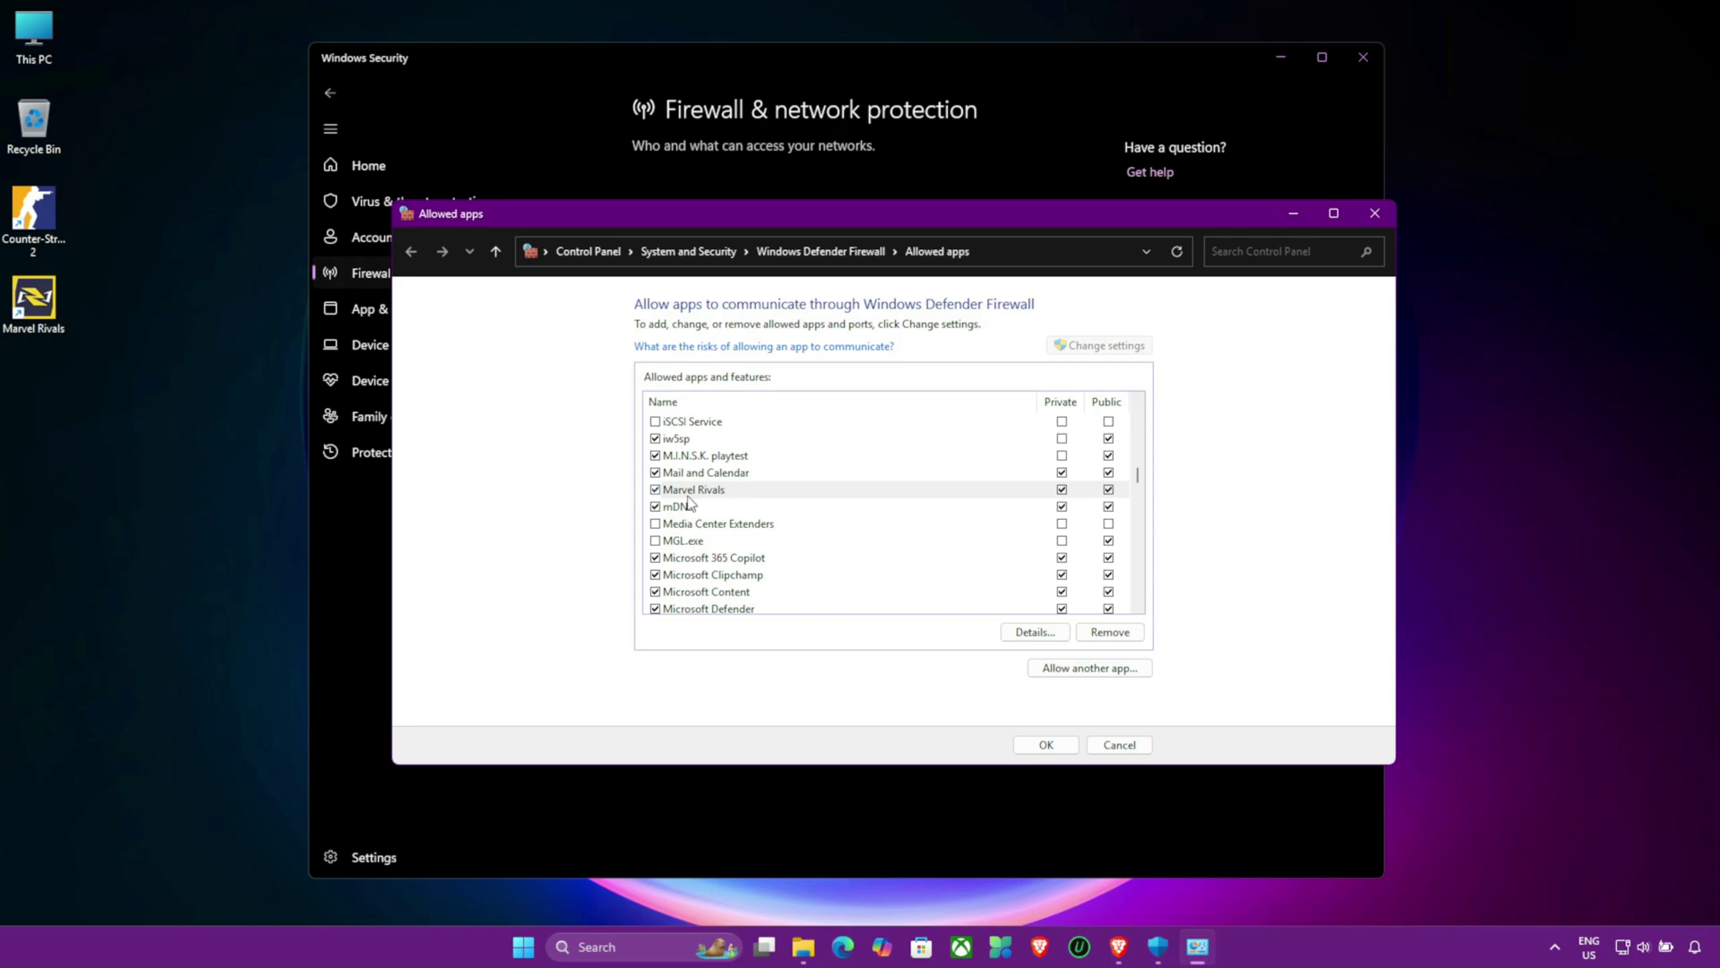
pyautogui.click(688, 496)
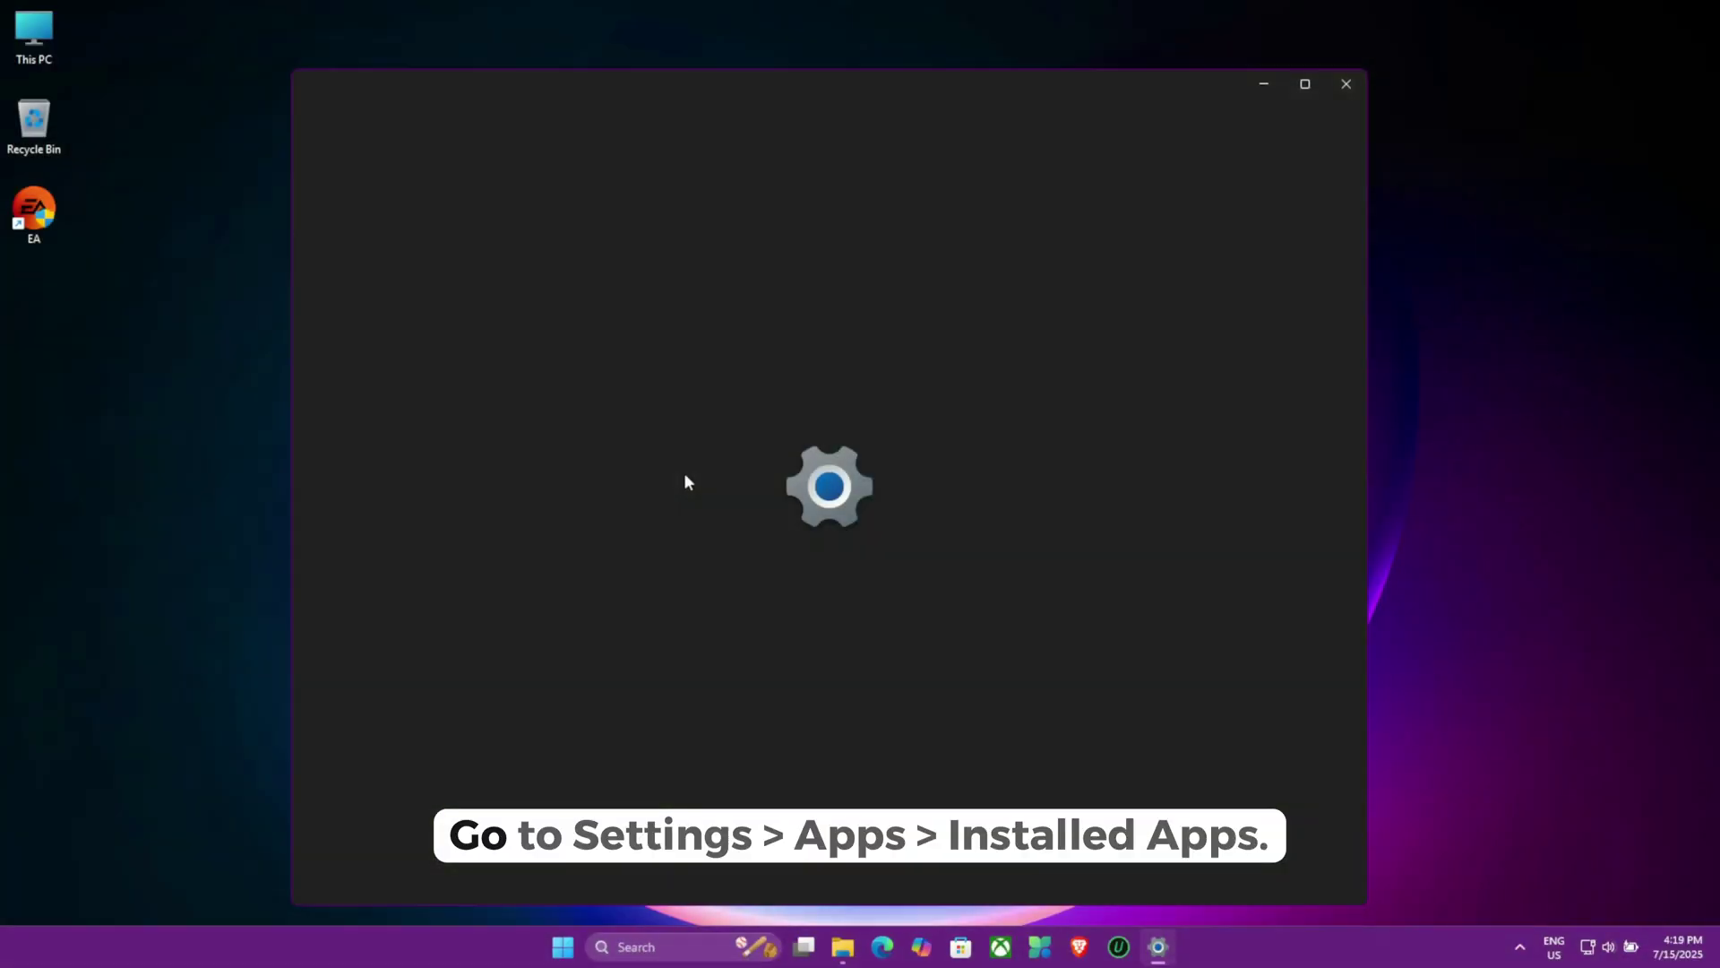
# Find the EA app among the installed apps in Settings and show its uninstall option.
pyautogui.click(439, 437)
pyautogui.click(696, 208)
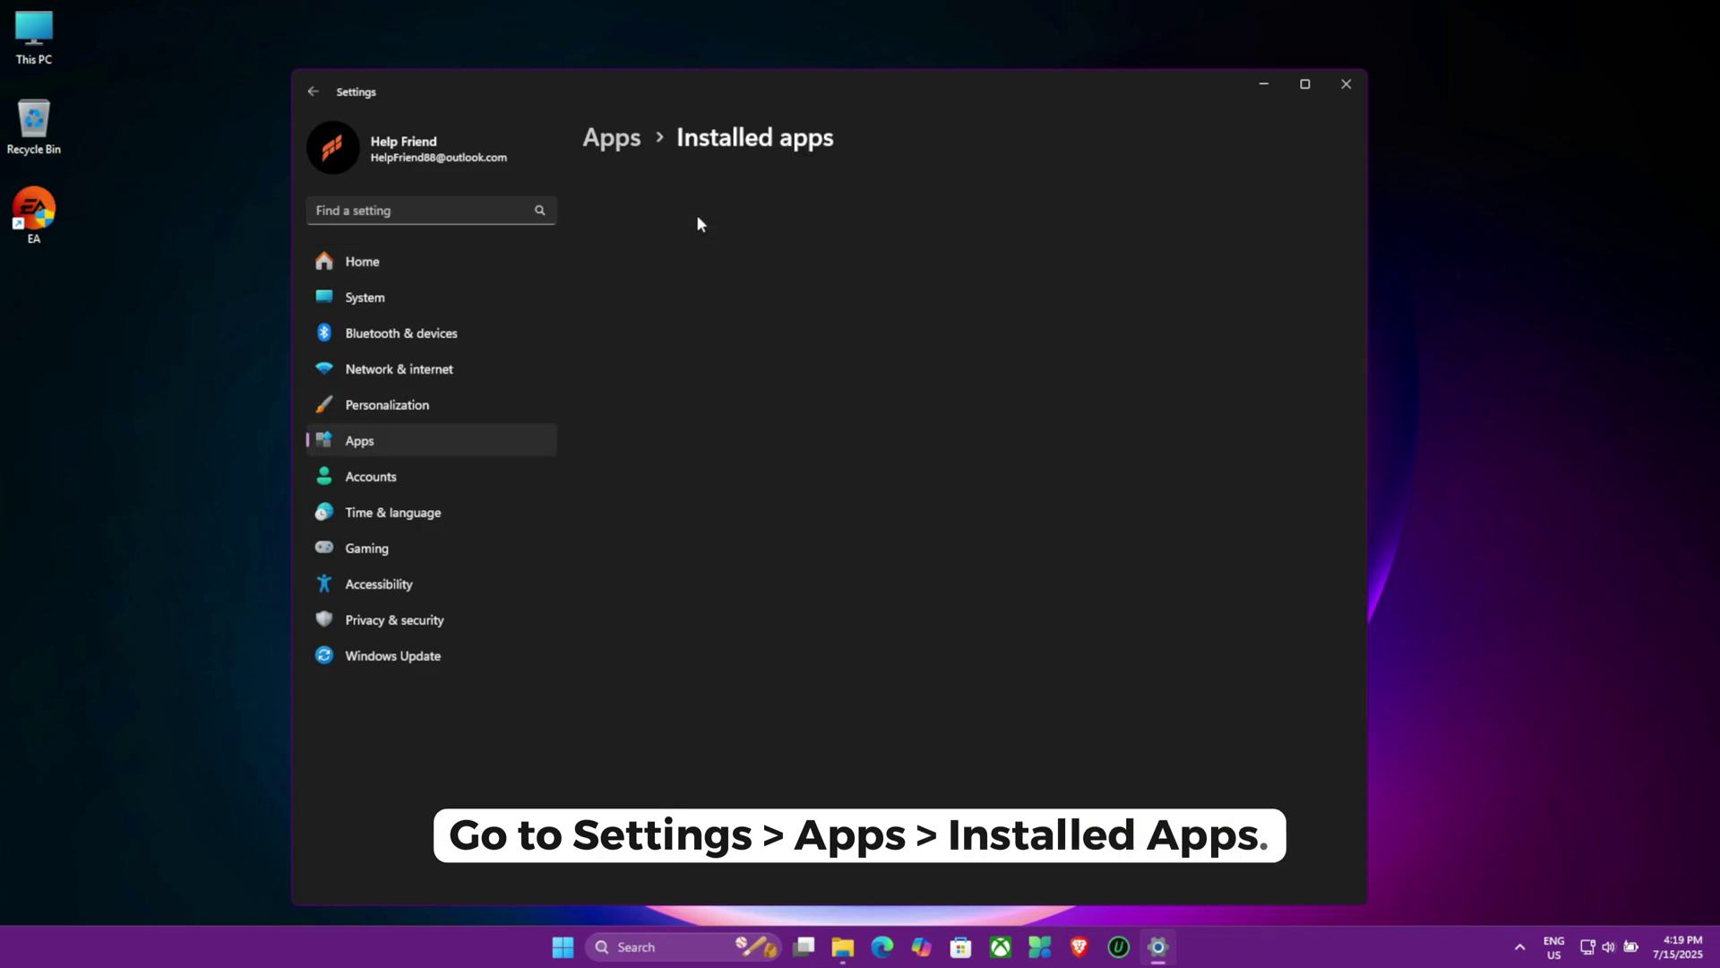
pyautogui.scroll(-5, 780, 602)
pyautogui.click(1310, 640)
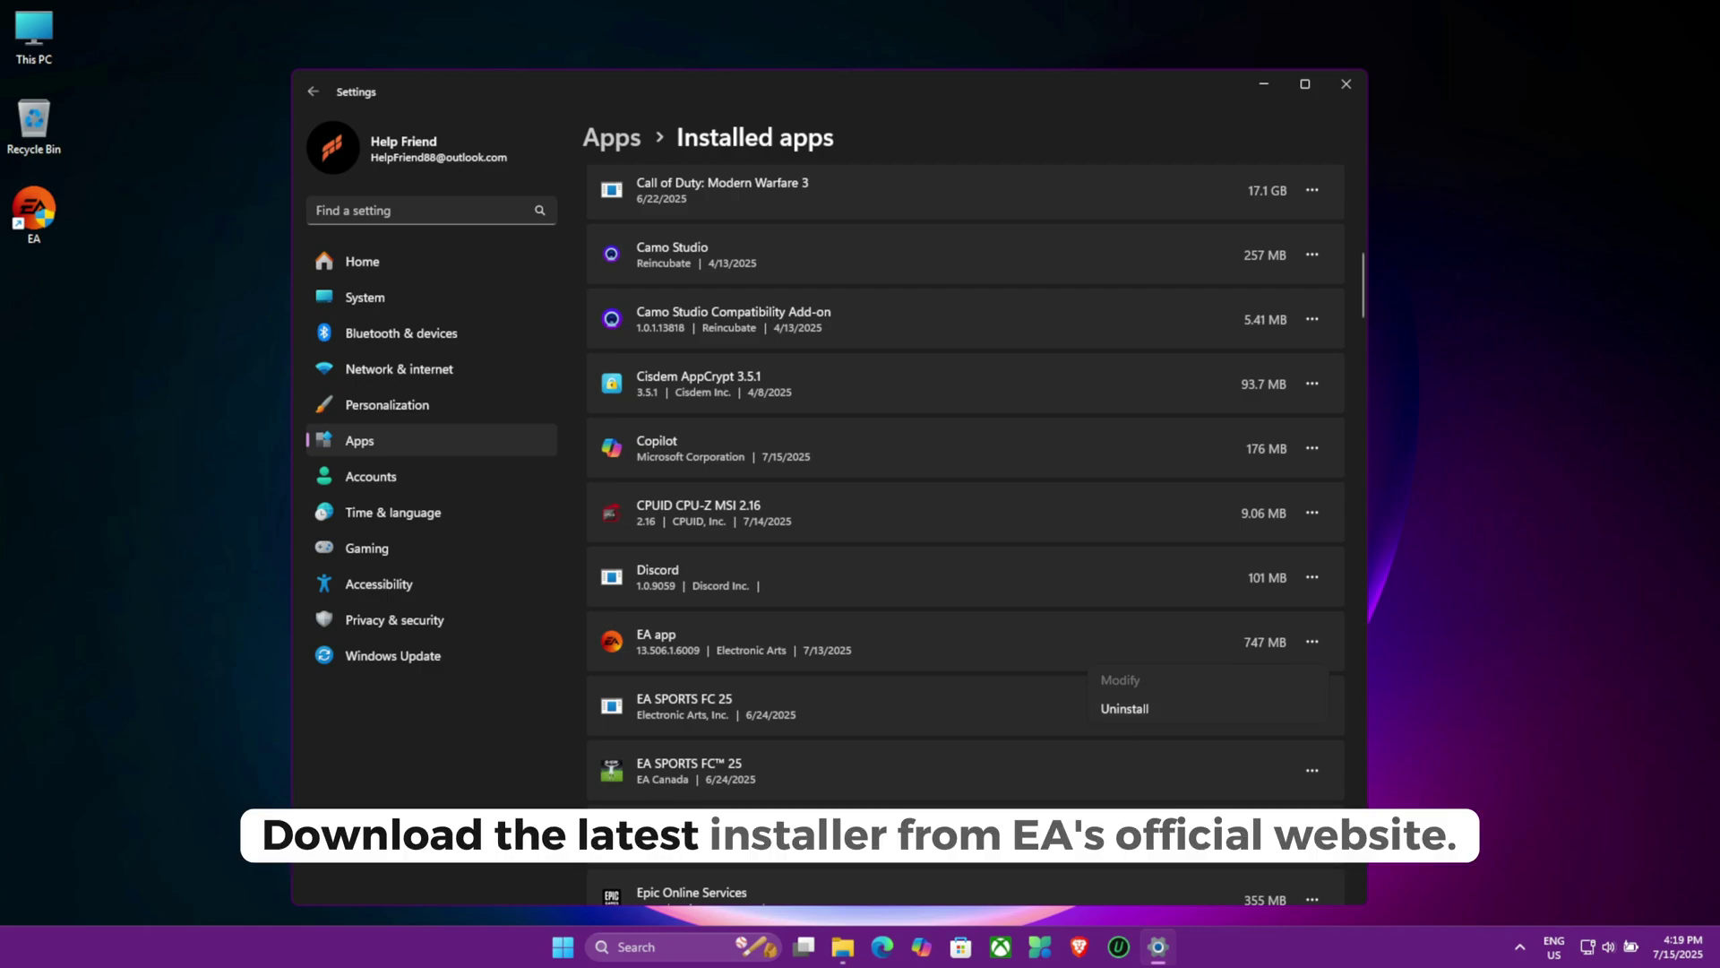
pyautogui.click(914, 638)
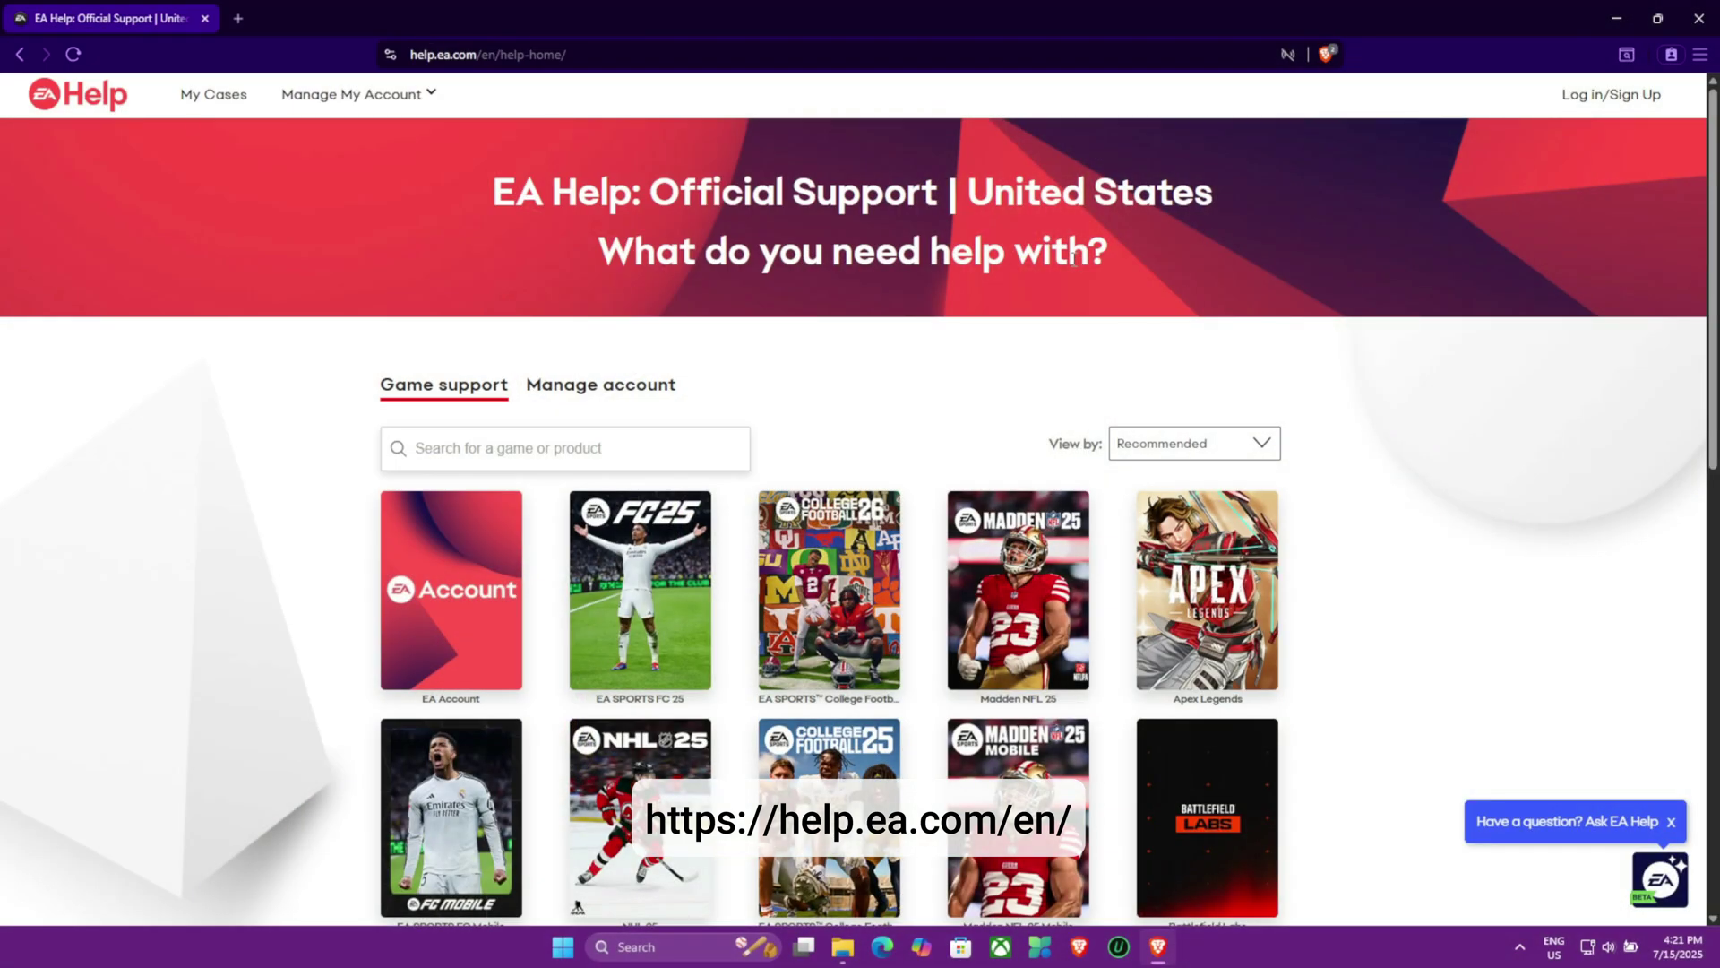
# Switch to the EA Help site in the browser and look through its game support list.
pyautogui.scroll(-1, 1075, 260)
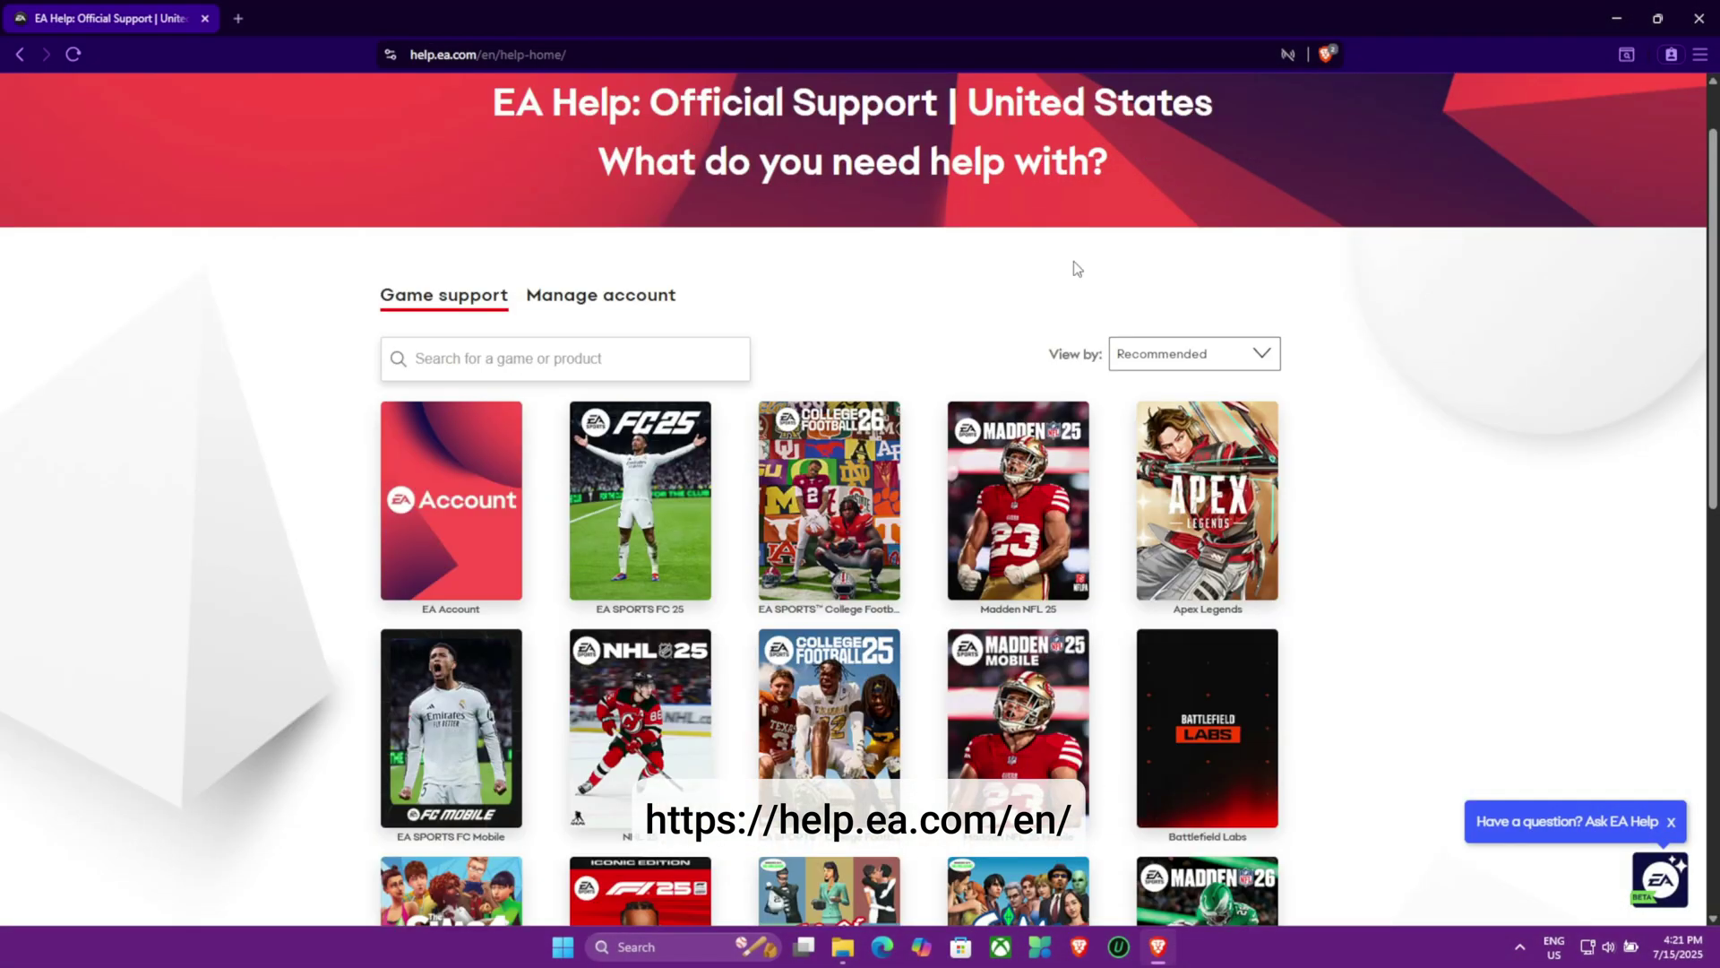